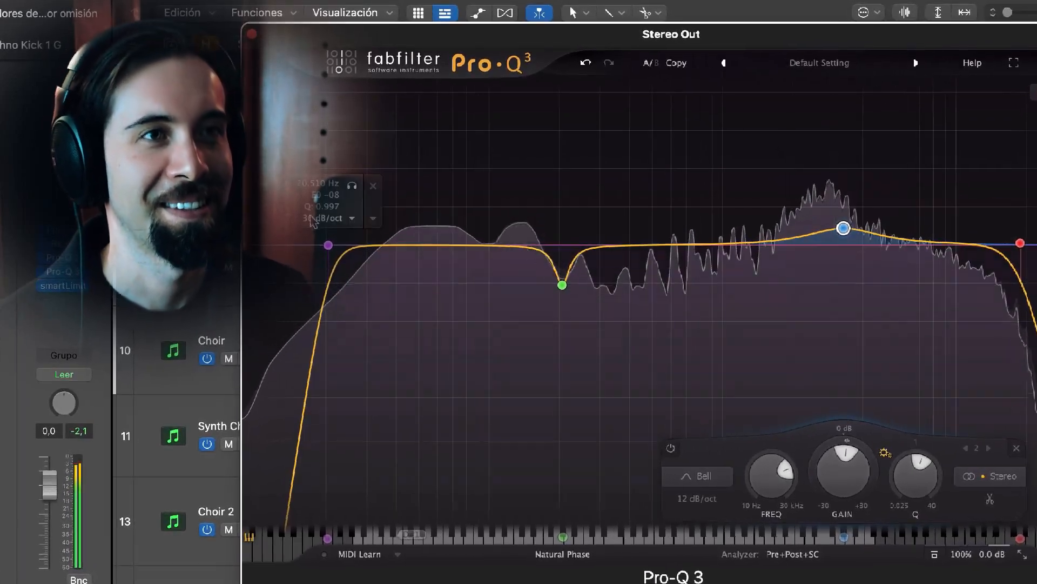
Step: Shift the low-cut band near 20 Hz to a lower frequency
left_click(329, 245)
mouse_move(324, 246)
left_mouse_down()
mouse_move(646, 241)
mouse_move(542, 256)
mouse_move(296, 246)
mouse_move(308, 244)
left_mouse_up()
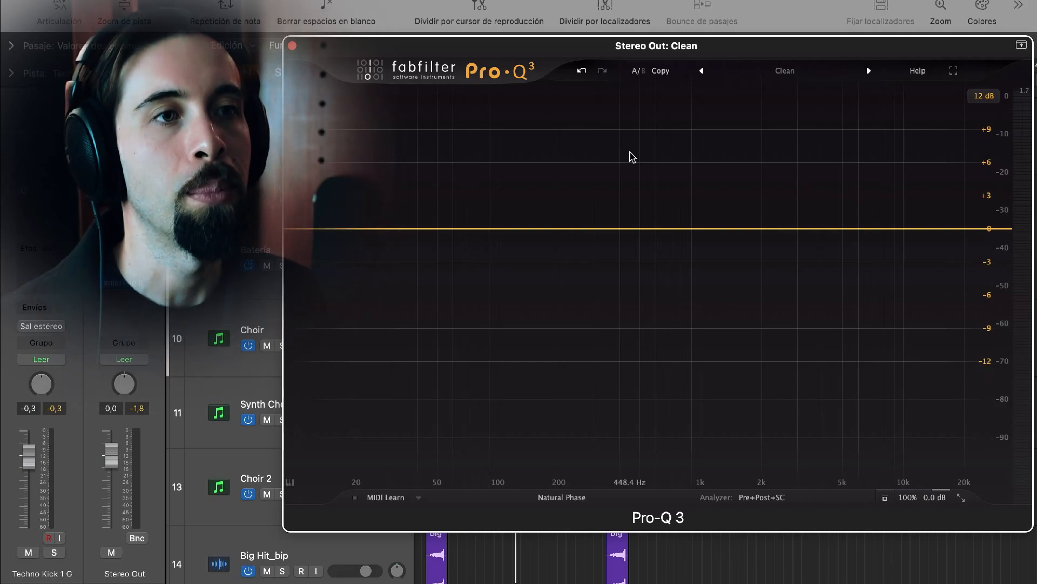
left_click(357, 490)
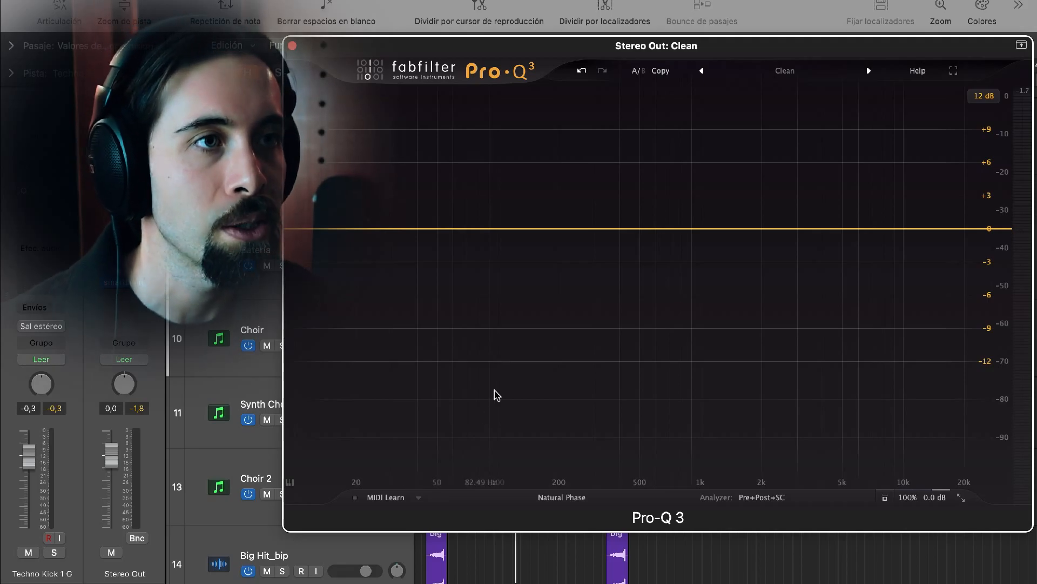
left_click_drag(468, 408, 311, 323)
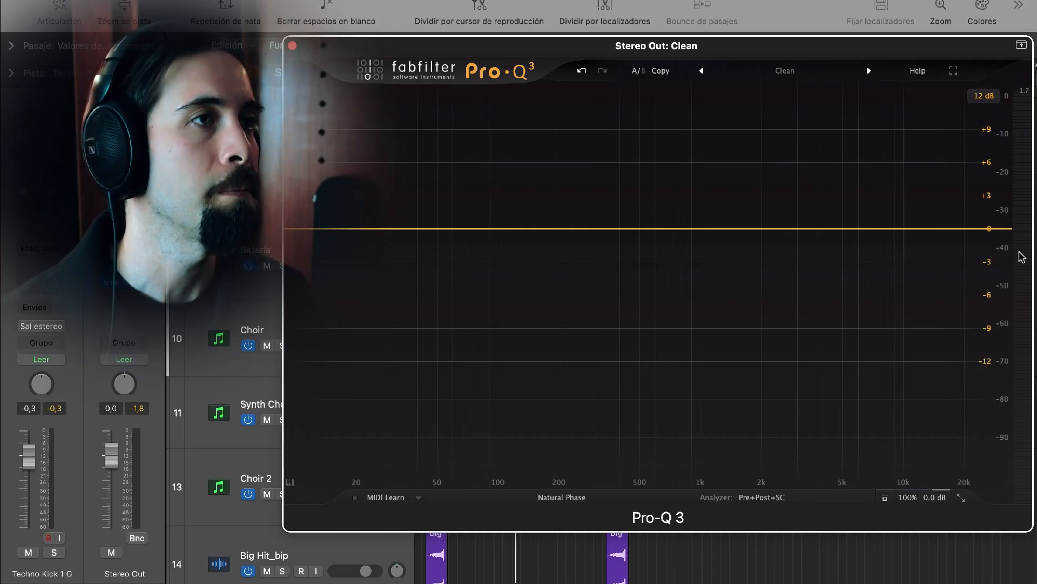
Step: Add a 24 dB/oct High Cut band at about 99 Hz and play the track to audition the low range
left_click(1005, 229)
left_click_drag(993, 232, 499, 229)
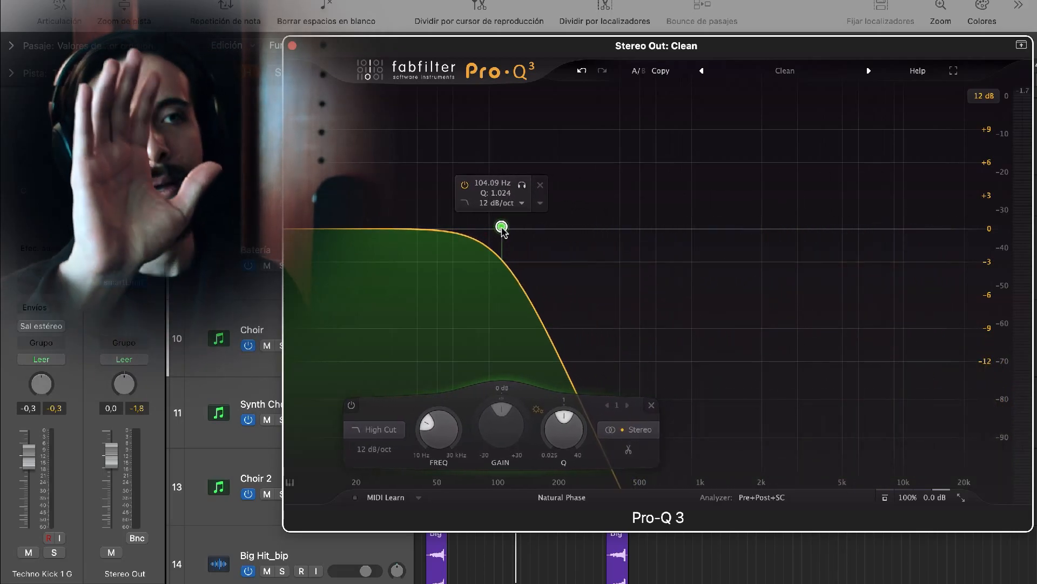
scroll(501, 229, "up", 2)
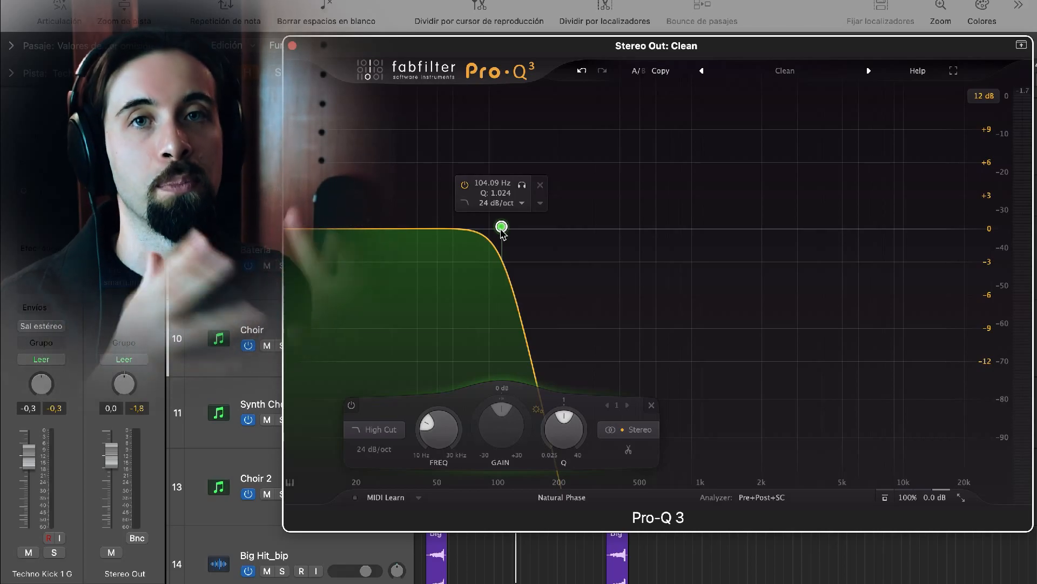
key("space")
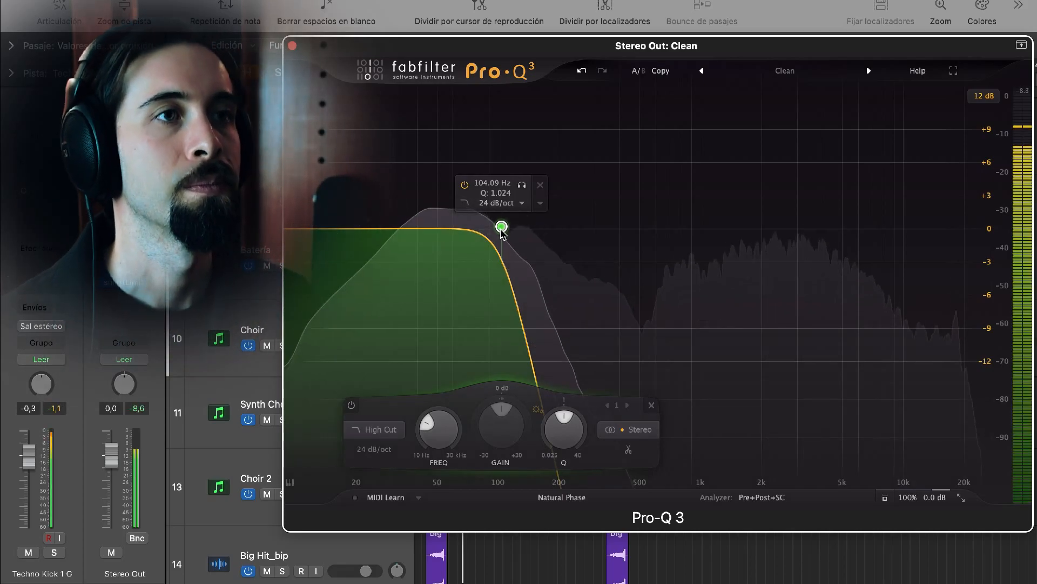
left_click_drag(501, 230, 495, 233)
key("space")
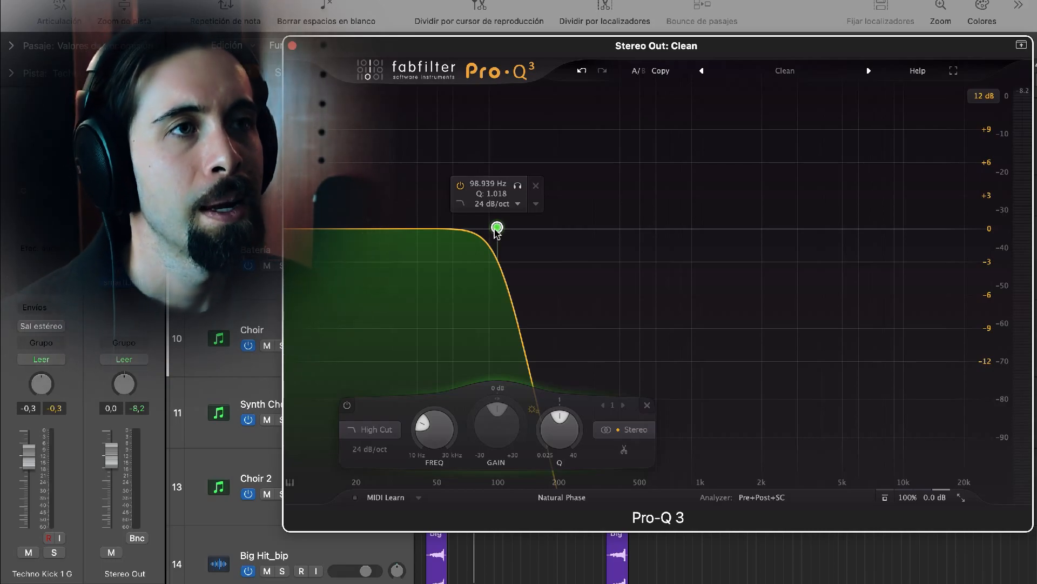
Step: Move the High Cut band to about 1047 Hz and add a 48 dB/oct Low Cut band near 100 Hz
left_click_drag(499, 232, 708, 232)
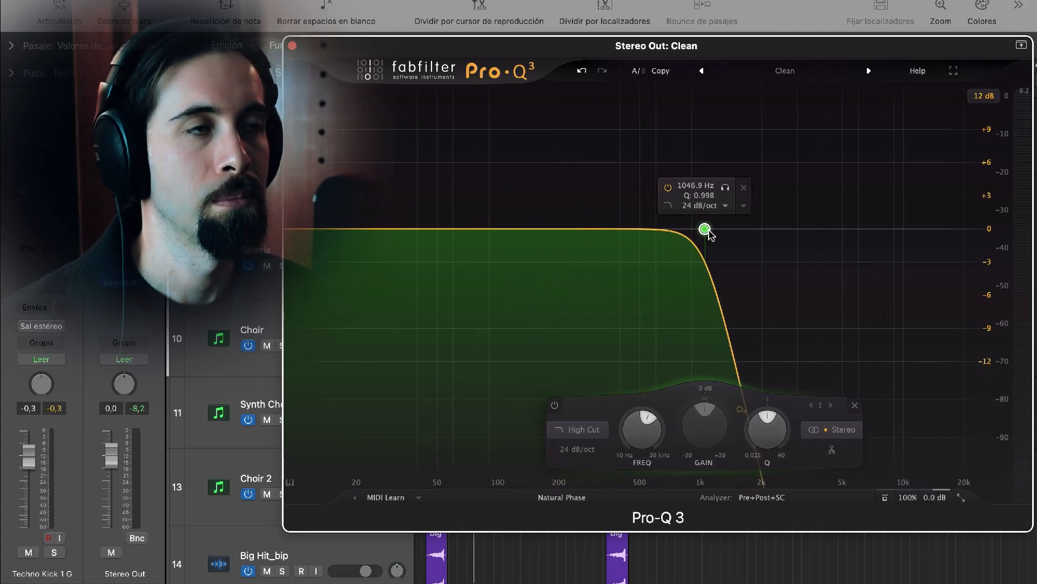
left_click_drag(308, 231, 501, 233)
left_click(499, 231, "alt+shift")
left_click(499, 231, "alt+shift")
left_click(500, 231, "alt+shift")
left_click(704, 230)
left_click_drag(704, 230, 705, 231)
Step: Play the track and examine the spectrum peaks of the midrange between the two cut bands
key("space")
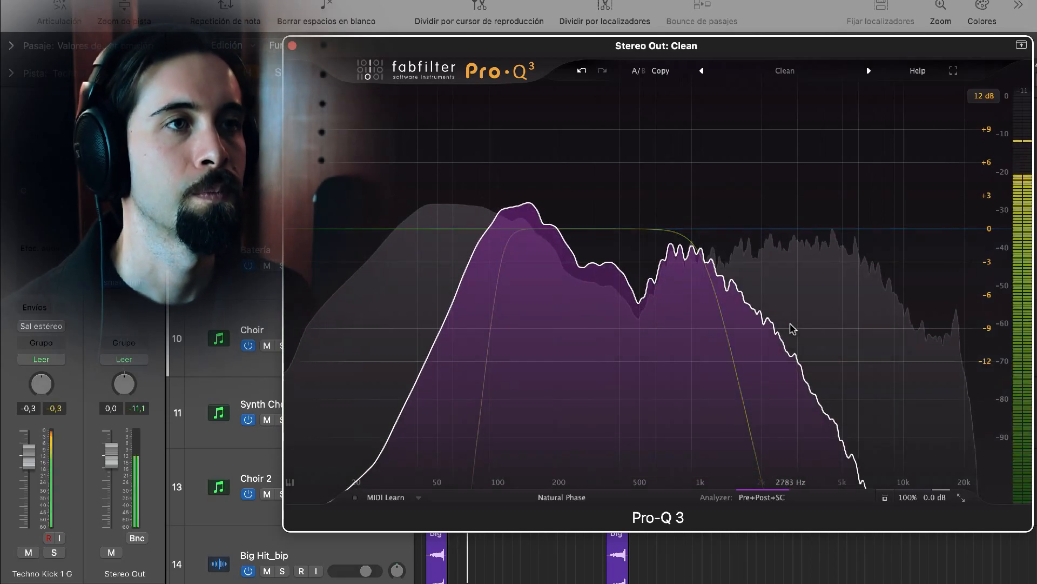
mouse_move(783, 326)
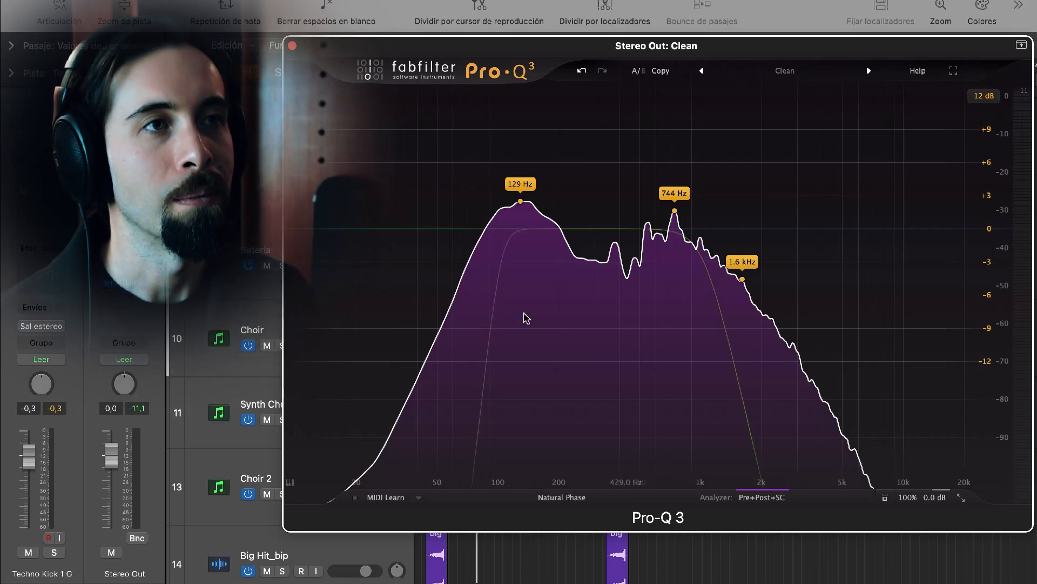
left_click(572, 281)
Step: Move the High Cut to 30000 Hz and the Low Cut to about 1038 Hz, and play the track to audition the highs
left_click_drag(704, 229, 1000, 229)
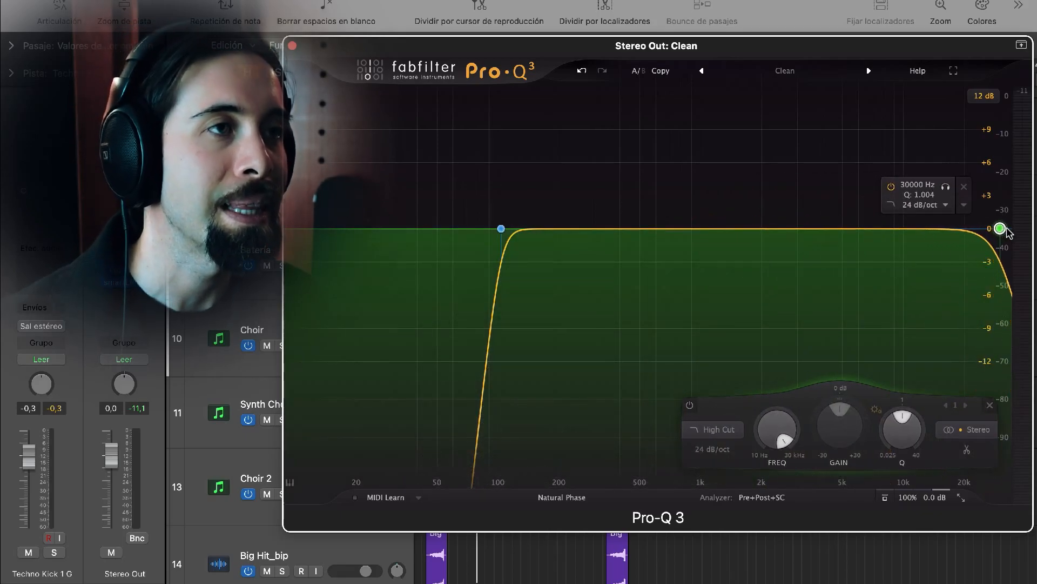
left_click_drag(500, 228, 703, 229)
key("space")
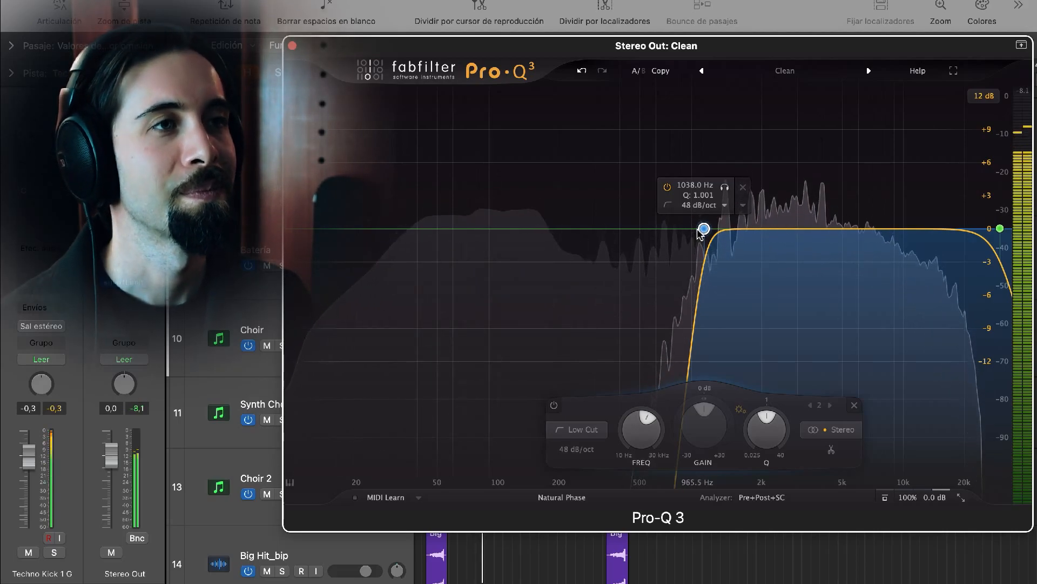
Step: Move the Low Cut band down to about 17.8 Hz and delete the High Cut band
left_click_drag(703, 229, 346, 230)
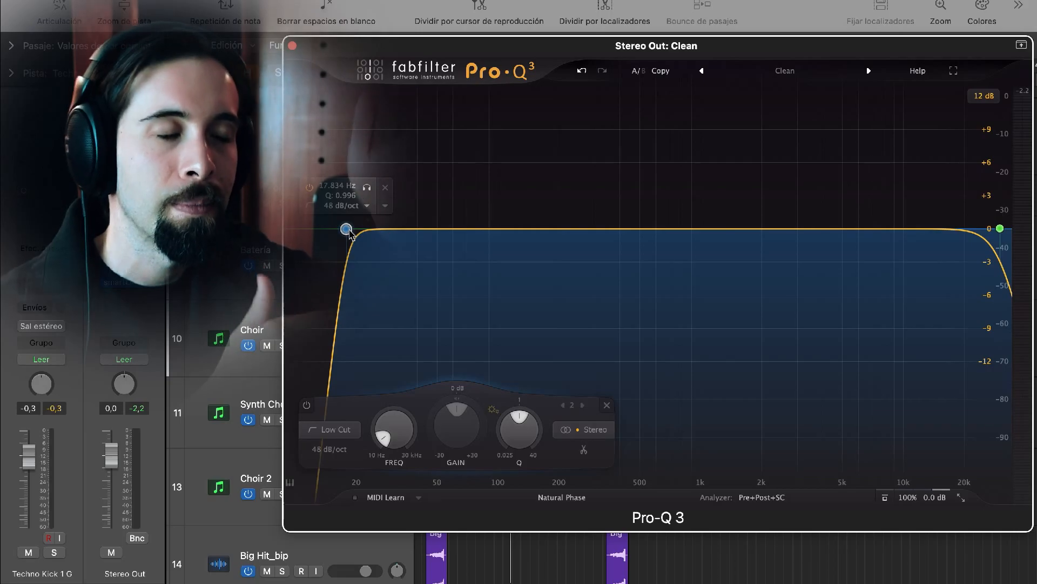
left_click(1000, 228)
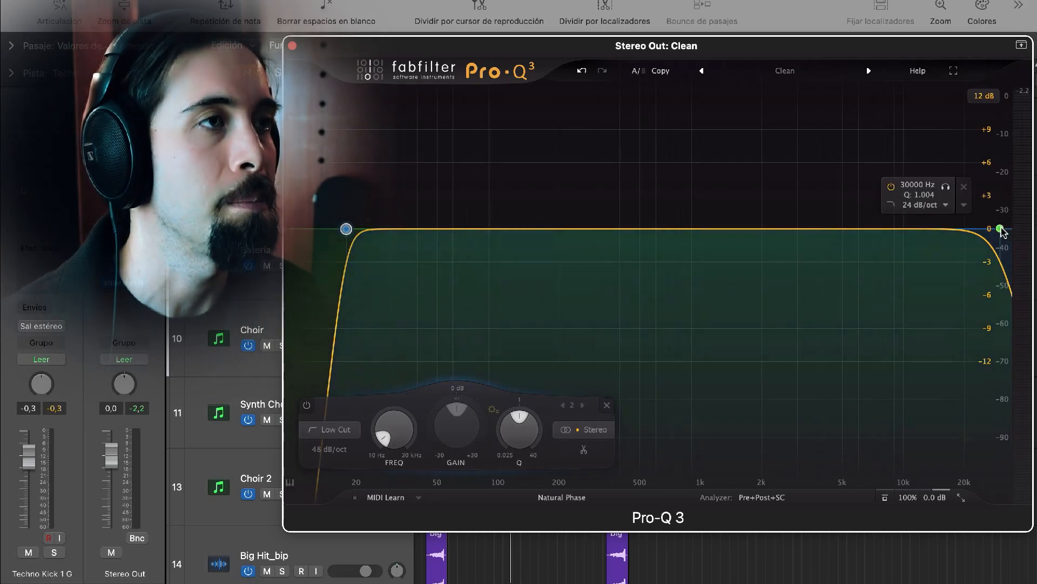
left_click(990, 405)
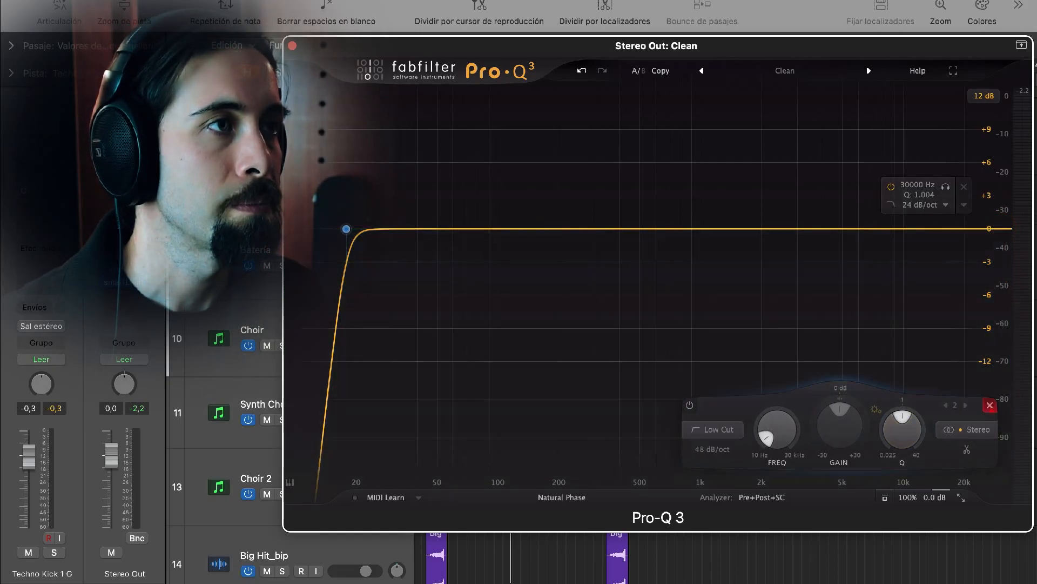
Step: Check the available display range options for the EQ's gain scale and close the list without choosing one
left_click(989, 129)
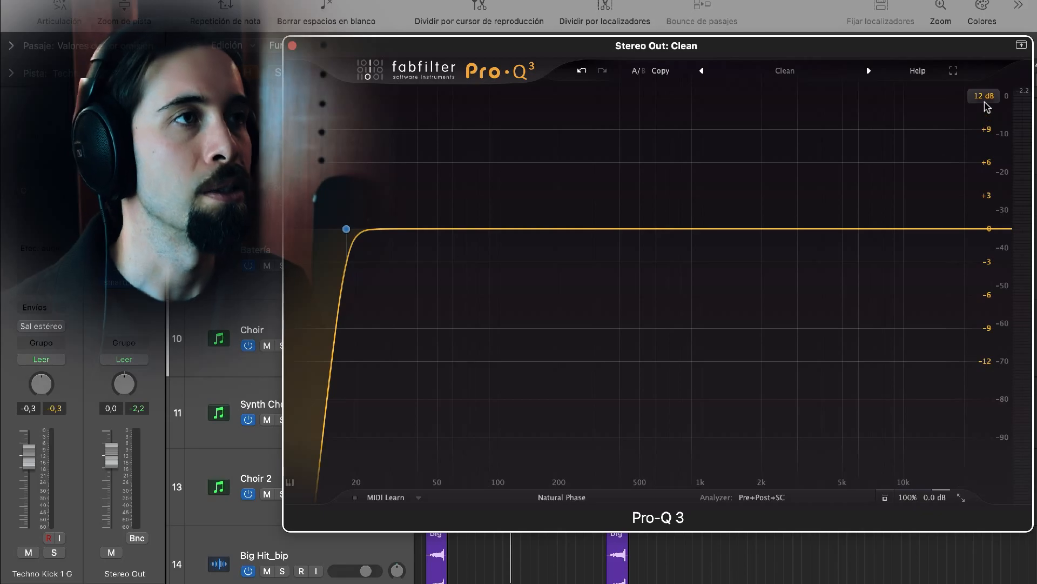
left_click(985, 97)
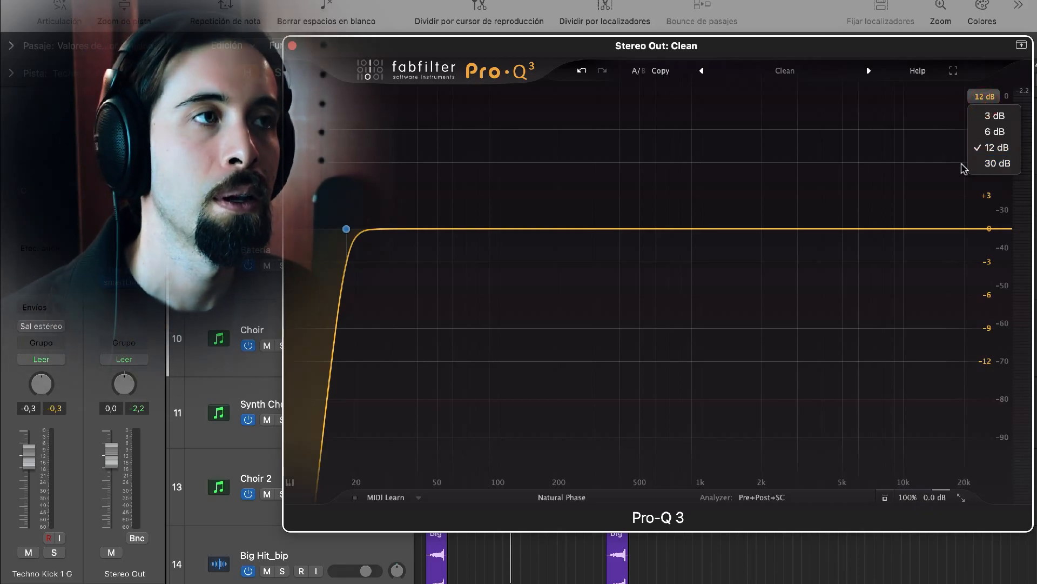
left_click(937, 164)
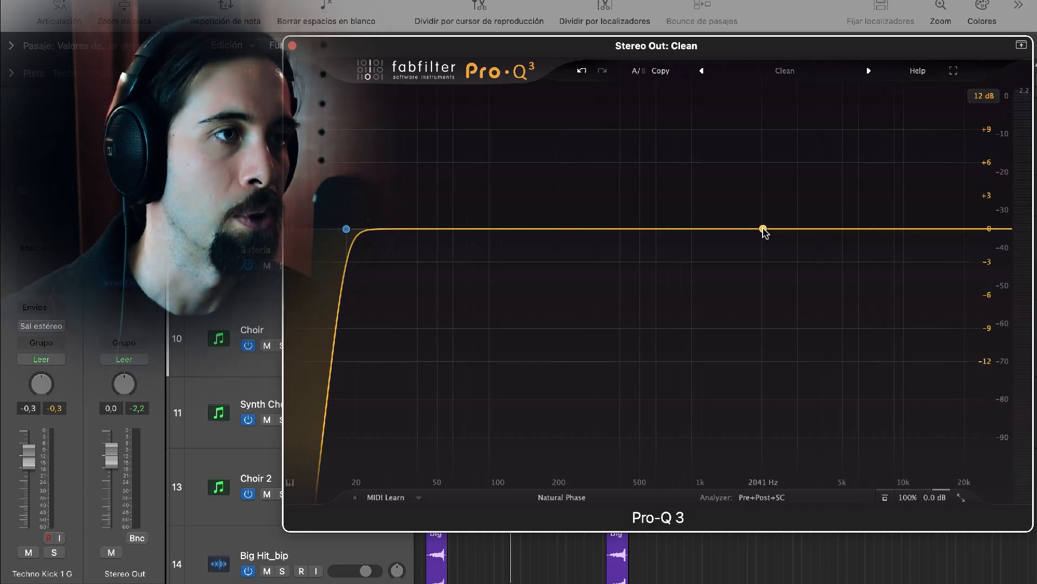
Step: Add a Bell band with a boost of about 5.7 dB at about 2160 Hz
left_click_drag(762, 231, 763, 233)
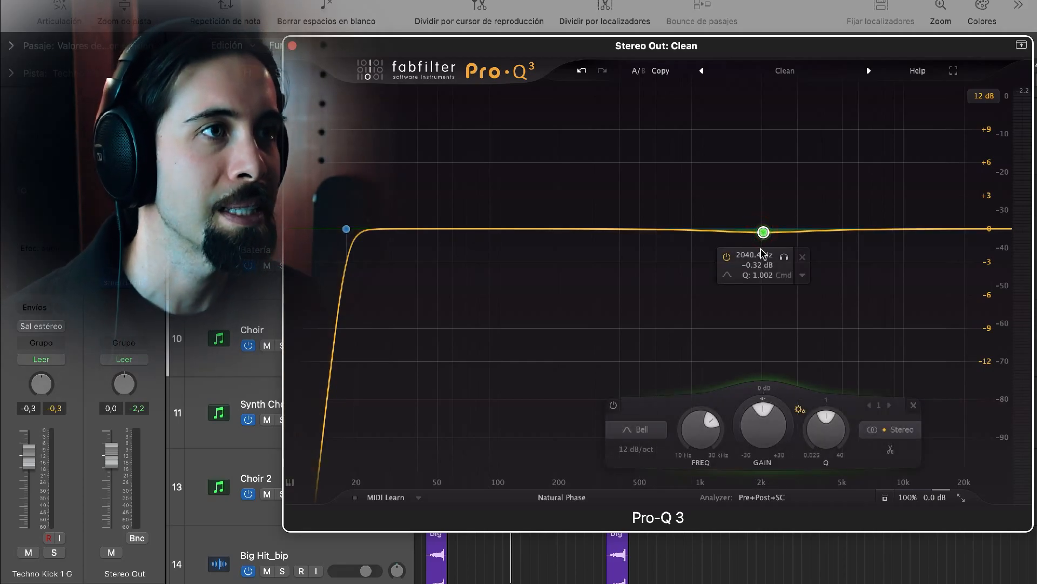
left_click_drag(763, 233, 761, 168)
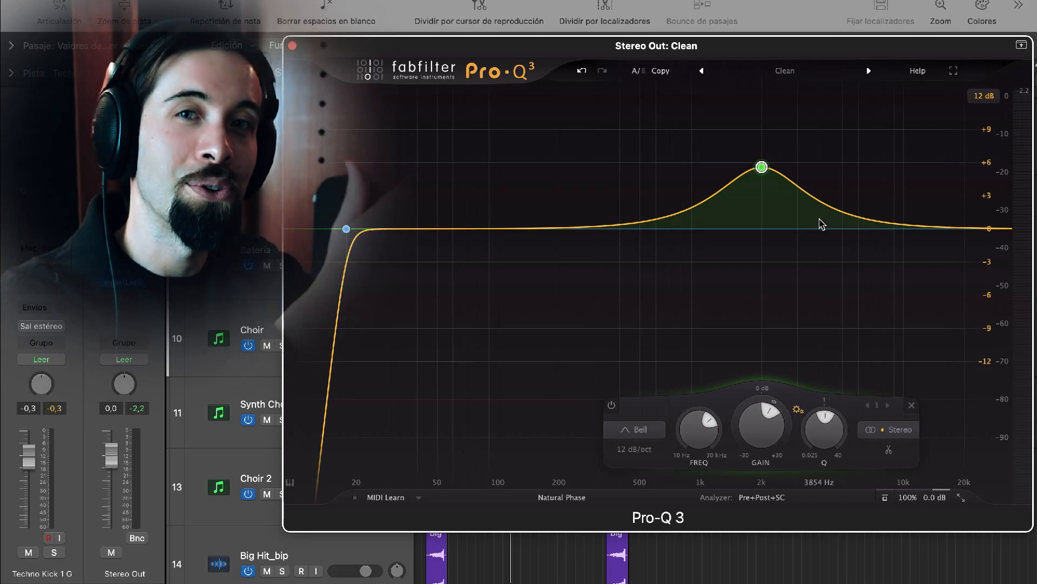
mouse_move(770, 179)
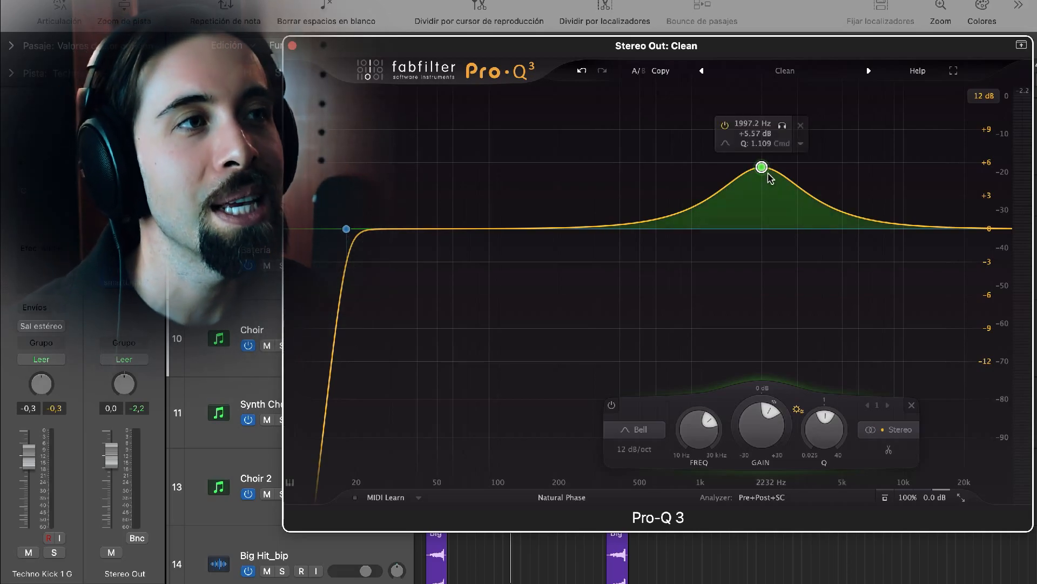
mouse_move(763, 171)
left_mouse_down()
mouse_move(824, 167)
mouse_move(776, 170)
left_mouse_up()
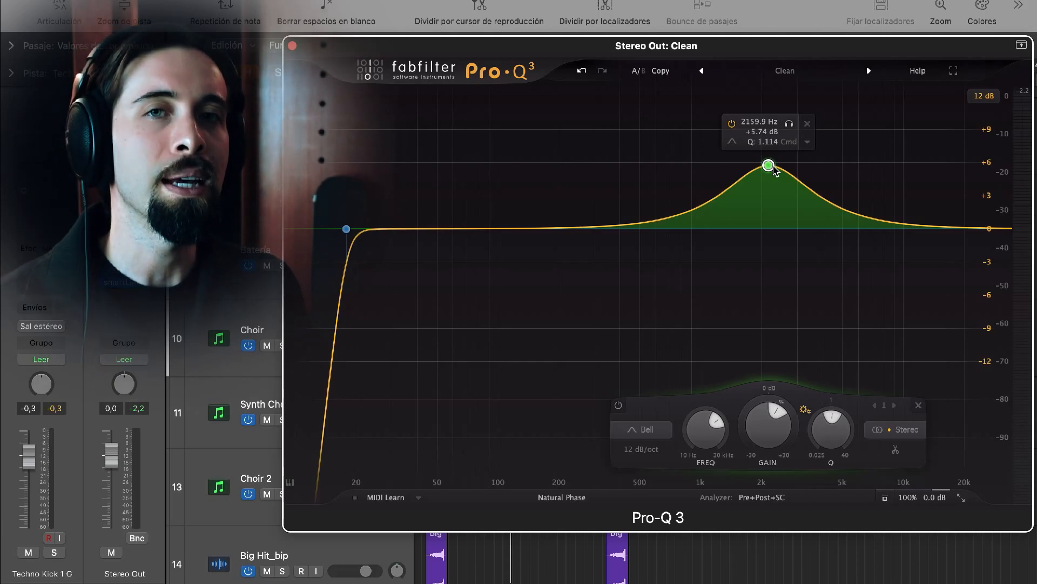
Step: Flatten the Bell band at about 3091 Hz, audition the track, and move the band to about 2062 Hz near 0 dB
left_click_drag(774, 170, 803, 232)
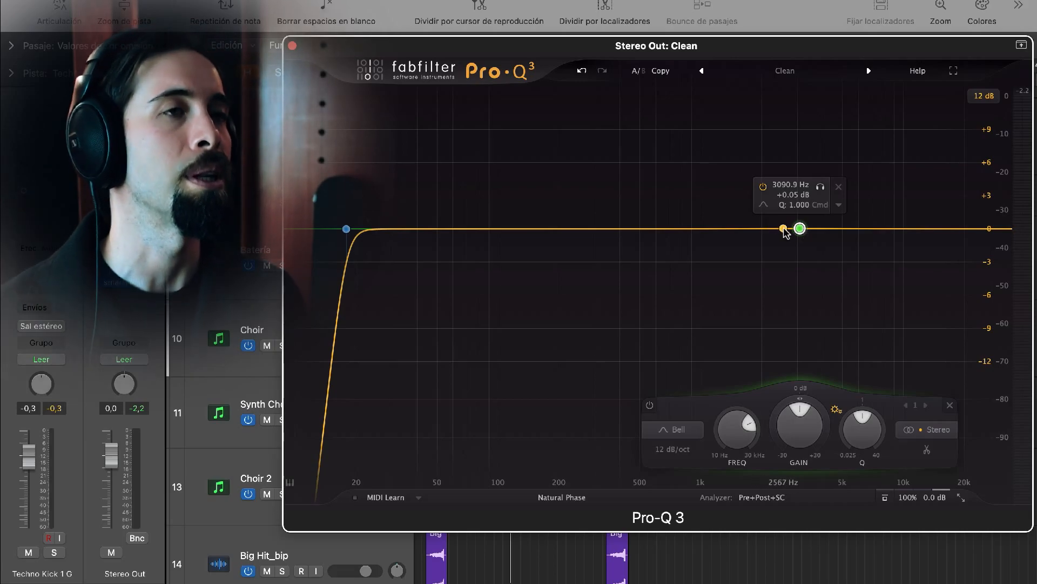
key("space")
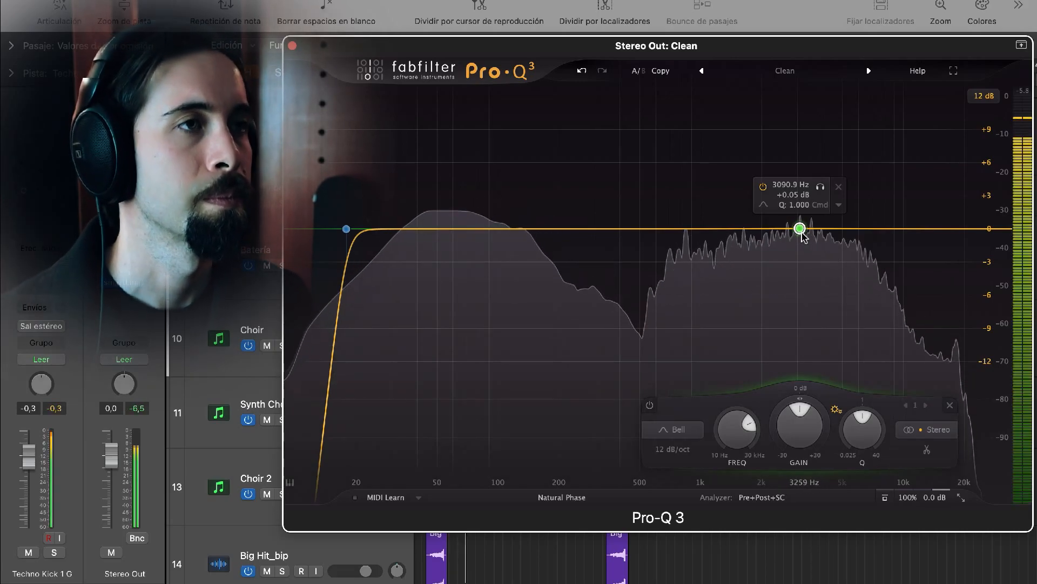
left_click_drag(803, 233, 766, 232)
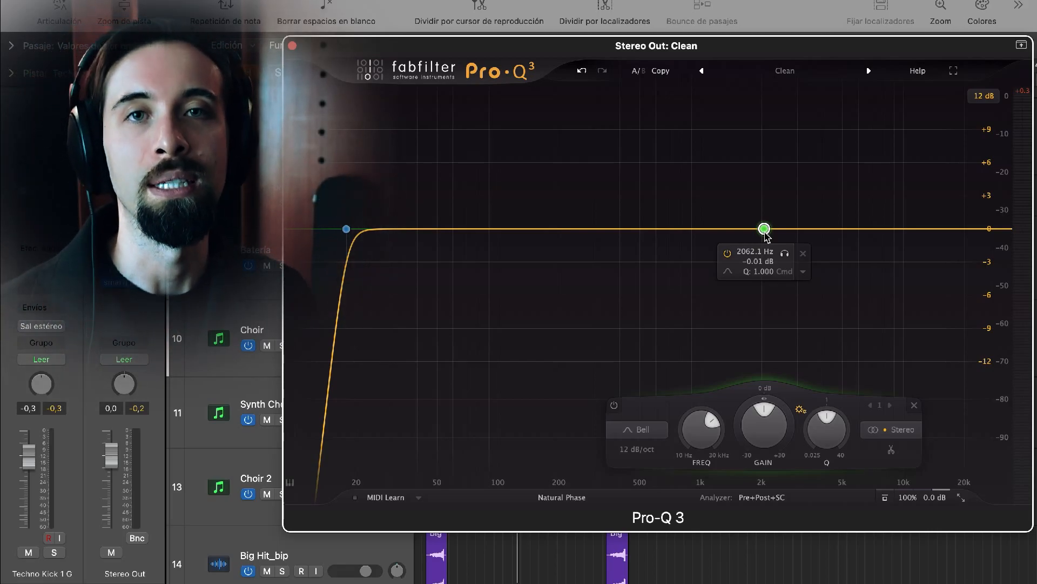
Step: Sweep the boosted Bell band through about 10 kHz and 14 kHz, and flatten it at about 15.7 kHz
left_click_drag(765, 233, 909, 161)
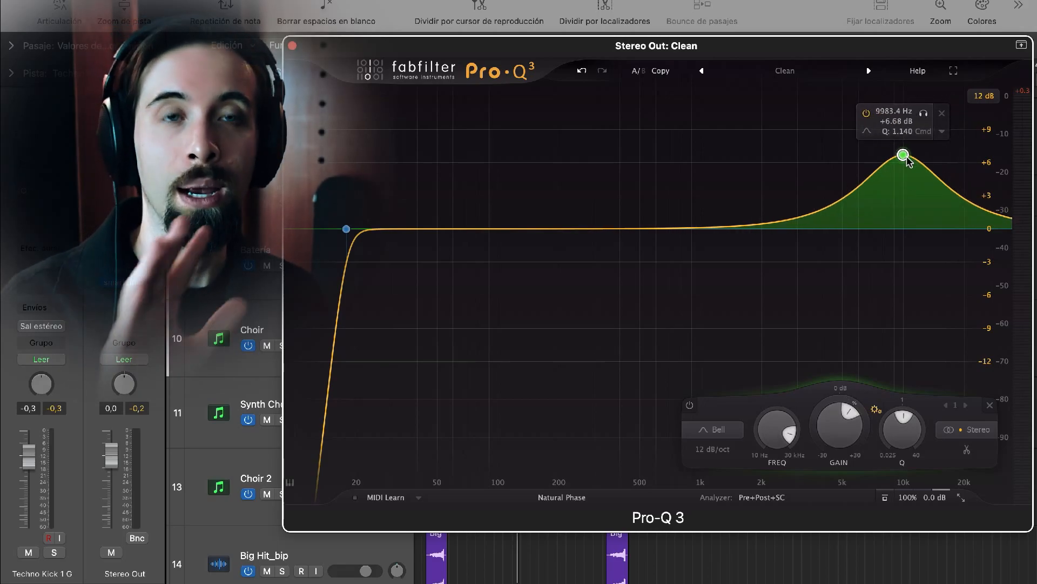
left_click_drag(901, 204, 904, 167)
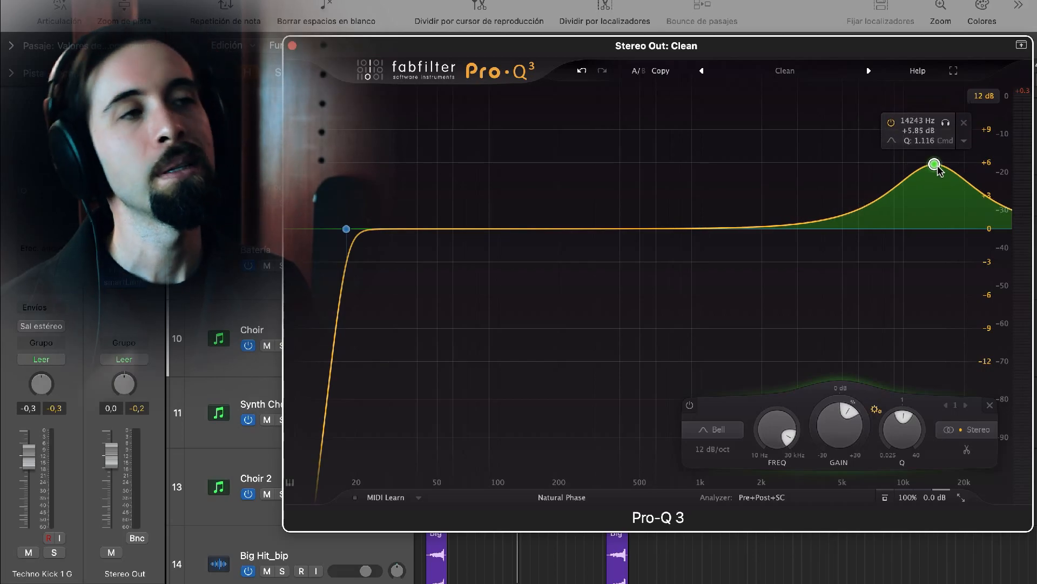
left_click_drag(960, 179, 945, 231)
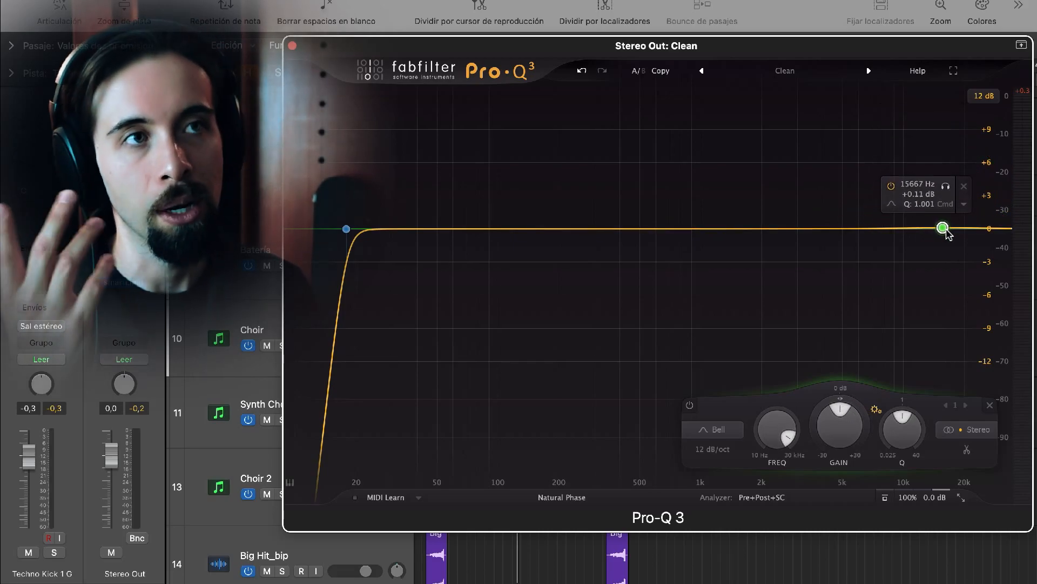
Step: Turn off the timeline's cycle region during playback, repositioning the plugin window for access, and shift the Bell band to about 15.1 kHz
key("space")
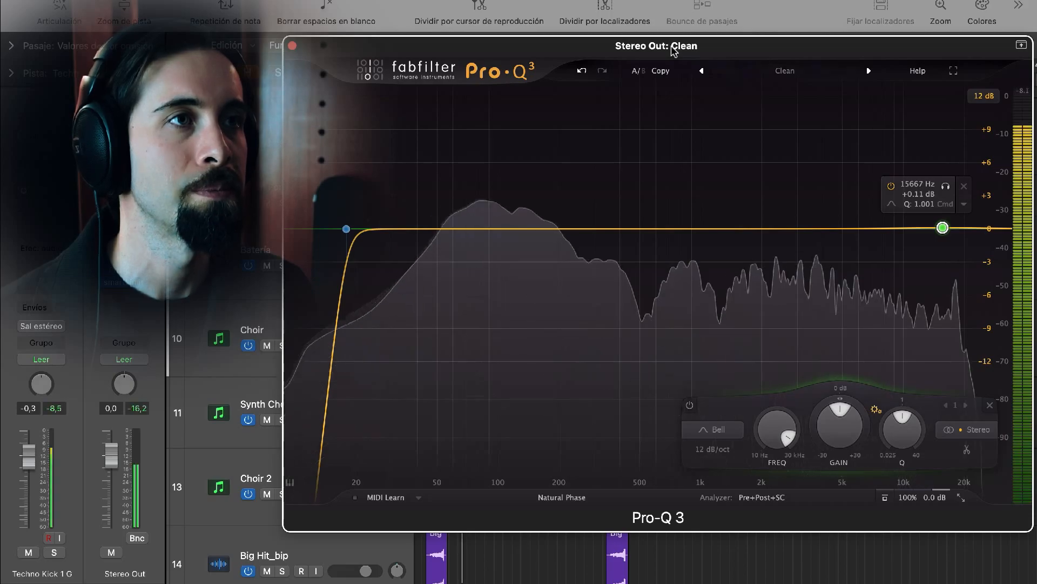
left_click_drag(675, 52, 555, 125)
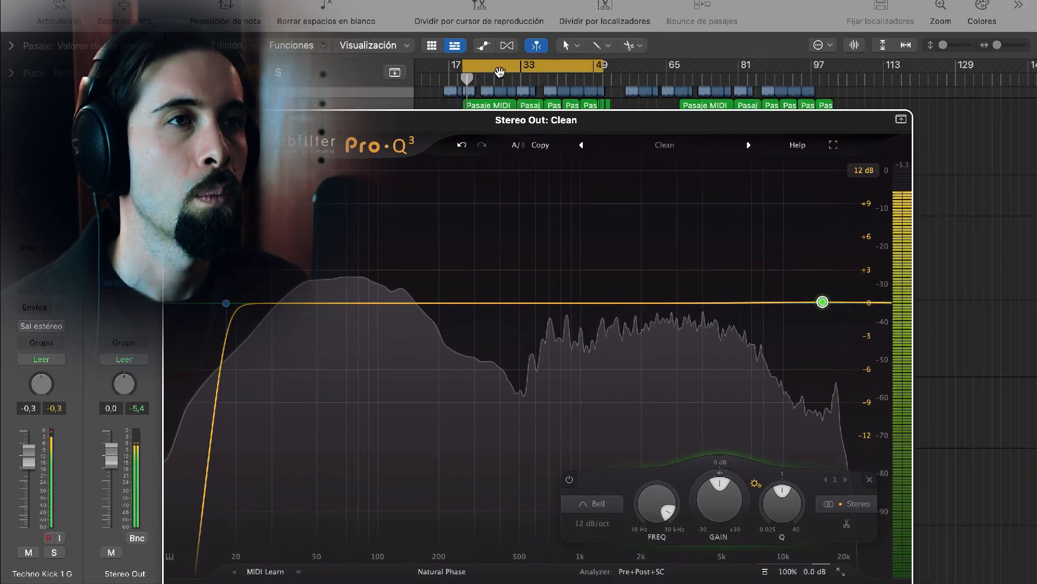
left_click(499, 75)
mouse_move(823, 302)
left_mouse_down()
mouse_move(838, 244)
mouse_move(835, 175)
mouse_move(816, 182)
mouse_move(820, 329)
mouse_move(820, 302)
left_mouse_up()
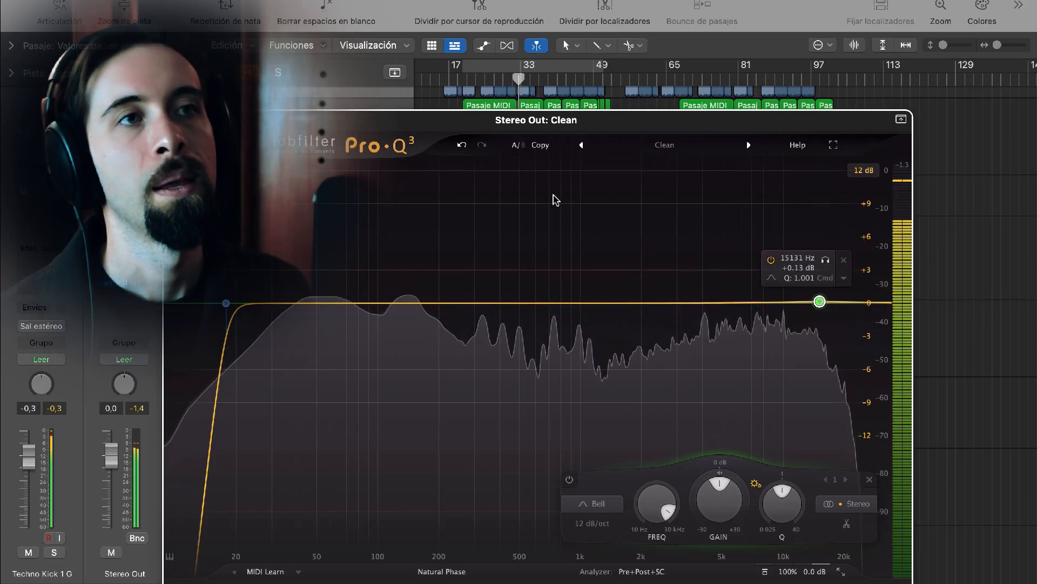
left_click_drag(445, 116, 544, 98)
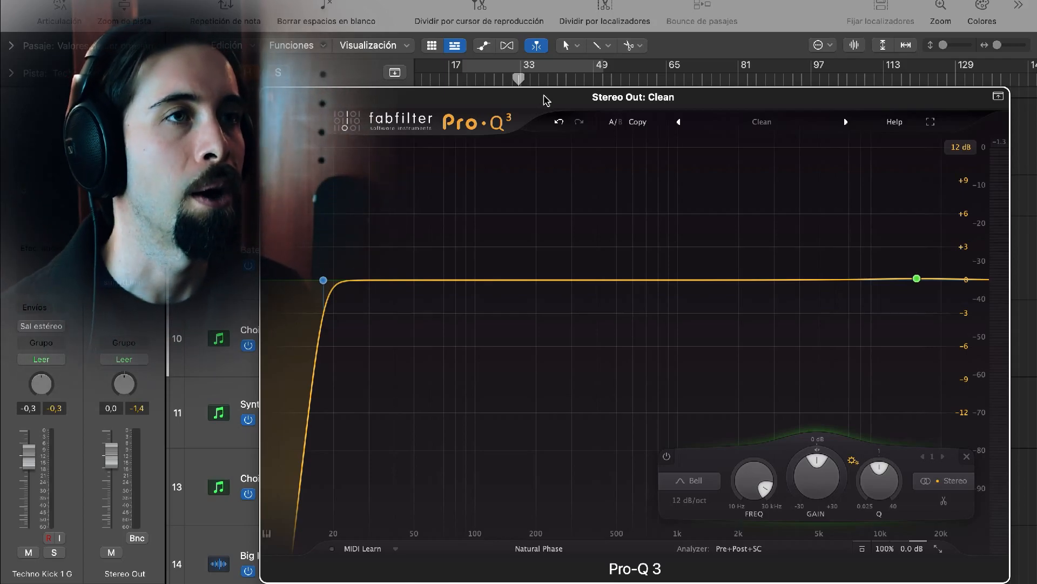
left_click_drag(546, 100, 556, 56)
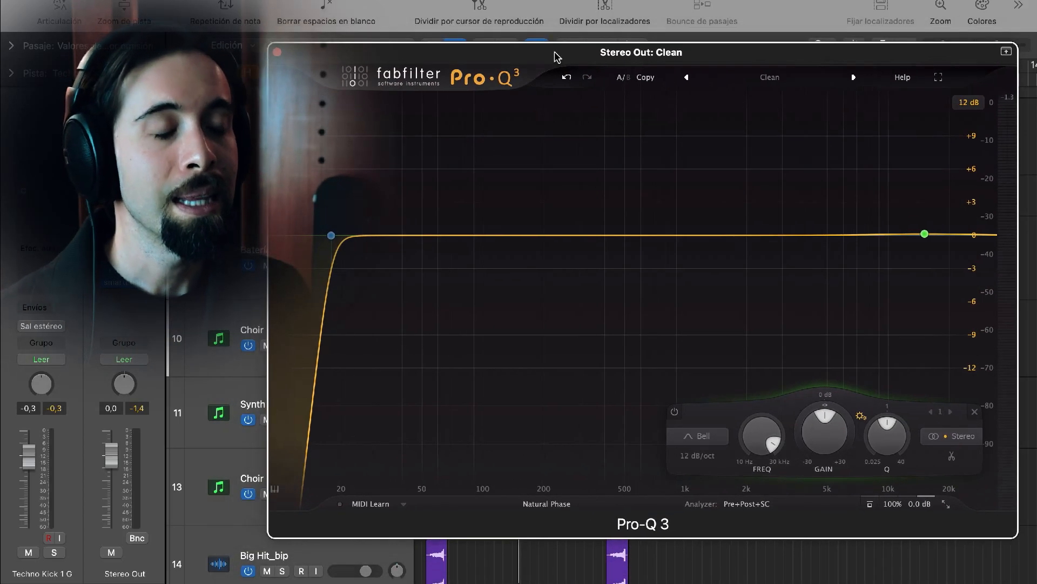
Step: Move the Bell band down to about 10.8 kHz, keeping its gain near 0 dB
mouse_move(928, 246)
left_click_drag(922, 236, 845, 238)
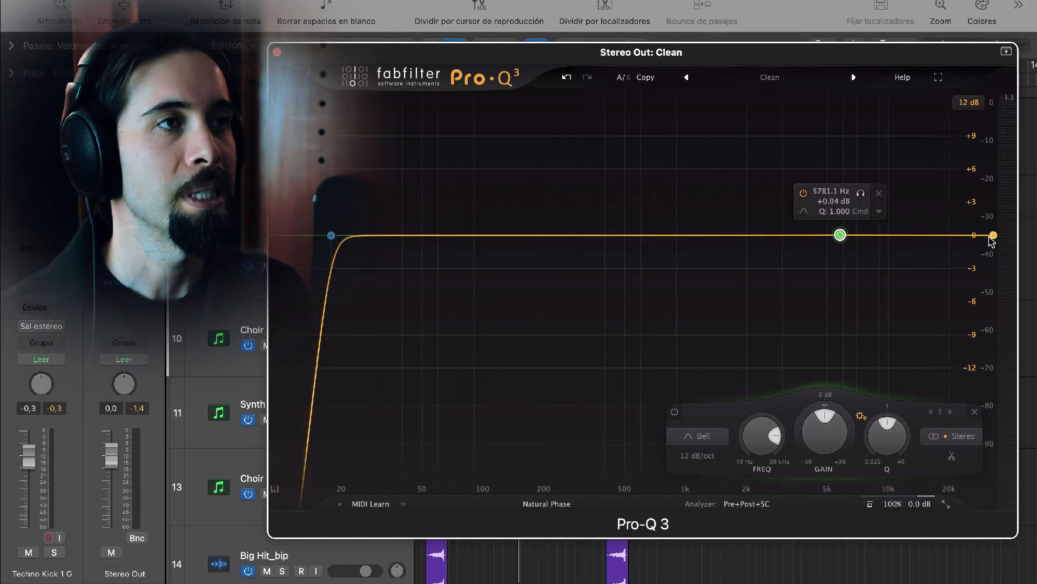
left_click_drag(841, 234, 895, 233)
left_click_drag(896, 238, 892, 238)
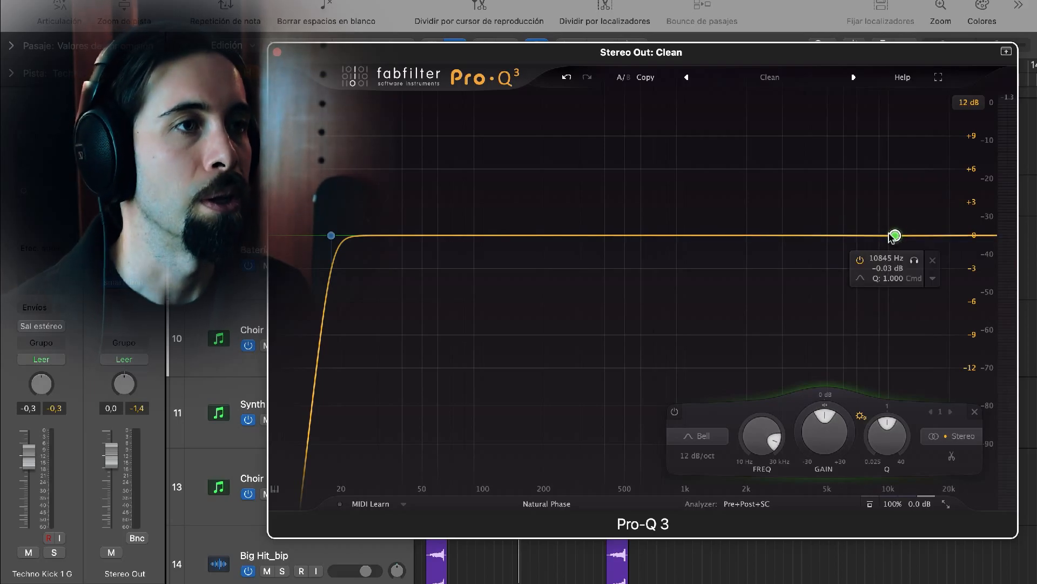
Step: Change the Bell band at about 10.8 kHz to Low Cut and move its cutoff down to about 181 Hz at 48 dB/oct
left_click(723, 436)
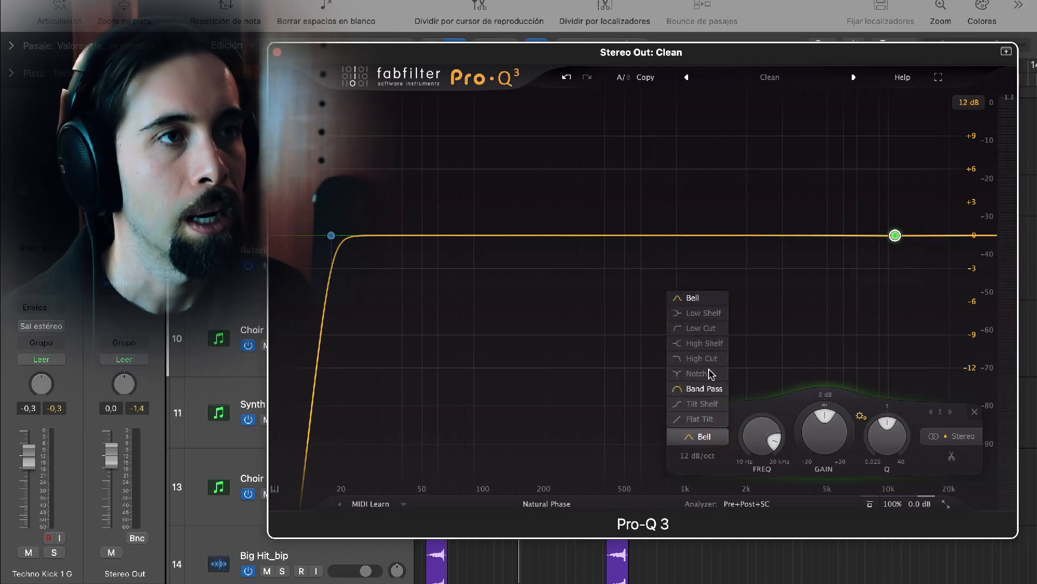
left_click(701, 328)
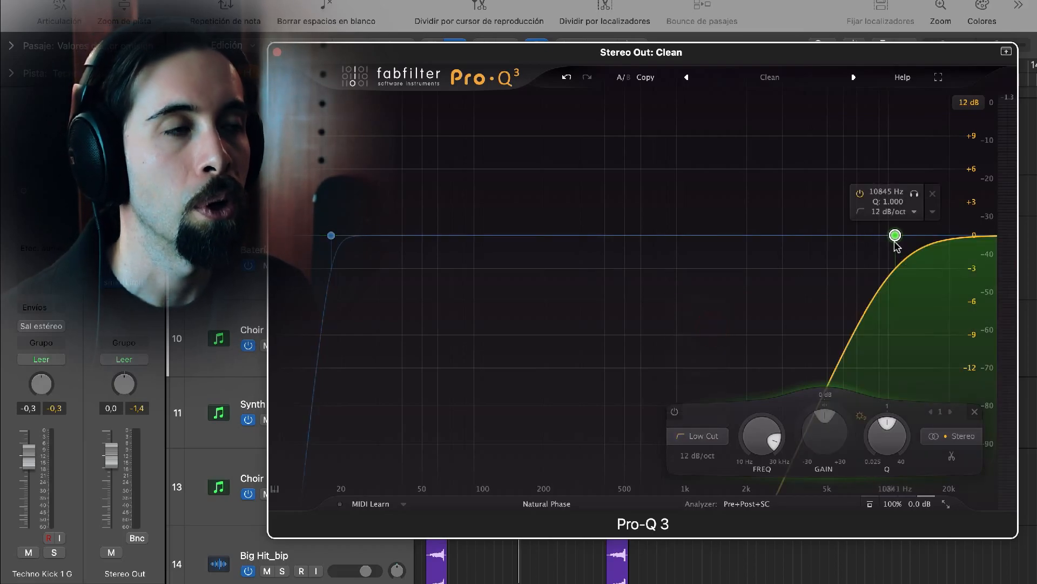
left_click_drag(895, 236, 536, 239)
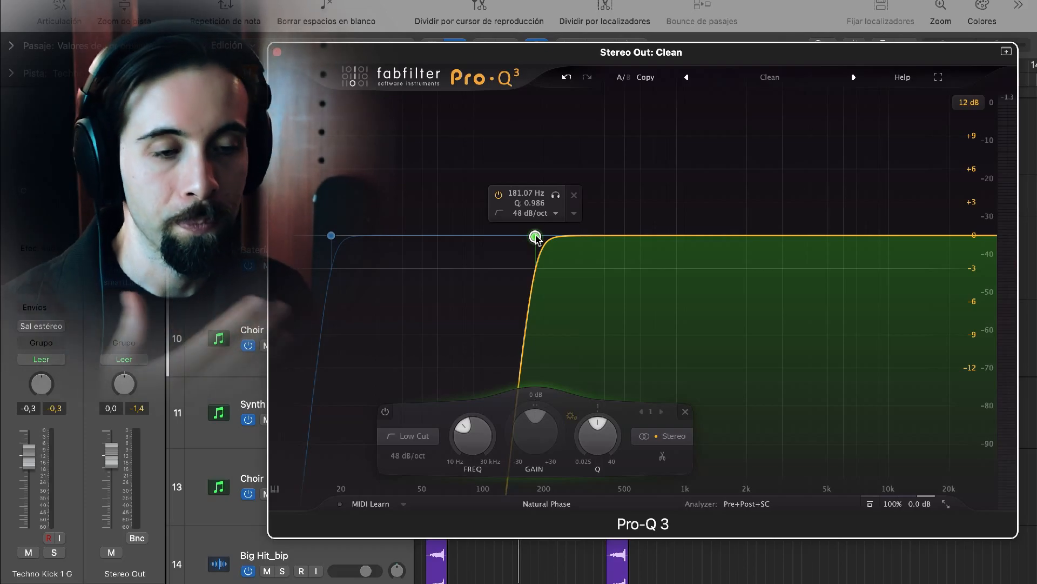
Step: Audition the Low Cut at about 20 Hz with a 24 dB/oct slope, and raise it to about 43 Hz at 30 dB/oct
left_click_drag(537, 238, 339, 238)
key("space")
scroll(573, 230, "down", 5)
scroll(572, 233, "down", 1)
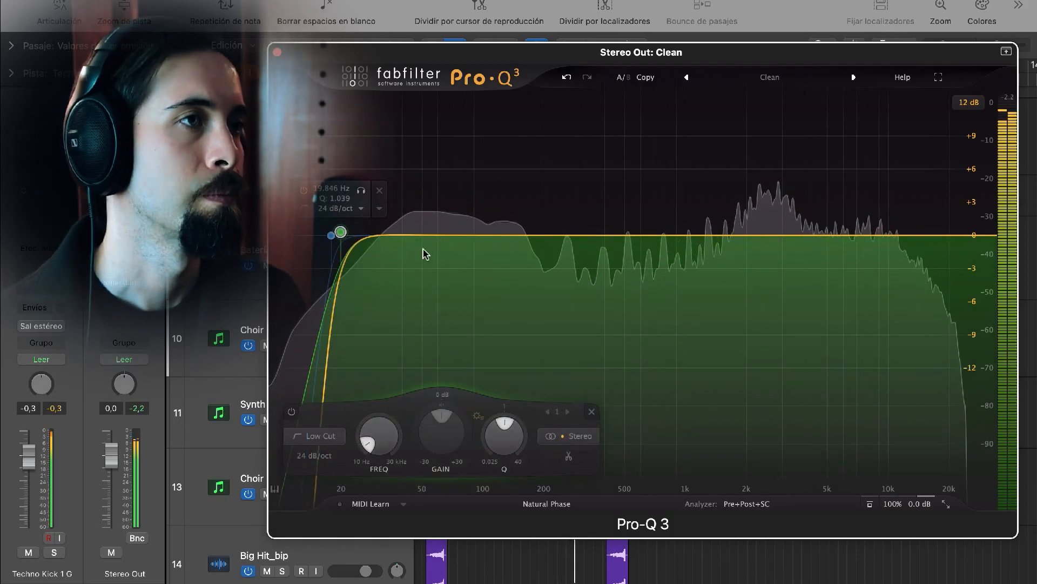
key("space")
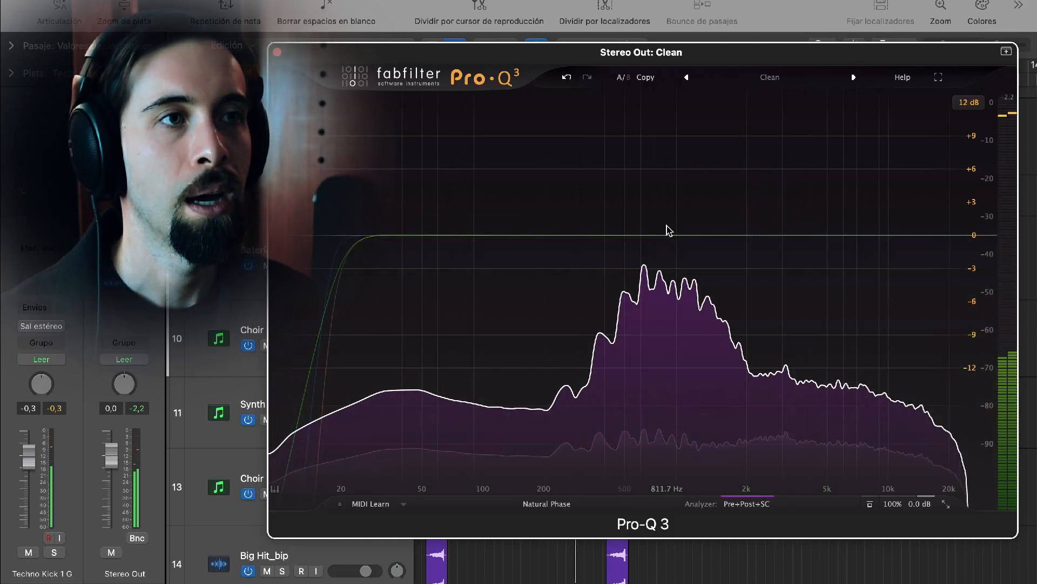
left_click(338, 233)
left_click_drag(339, 233, 408, 232)
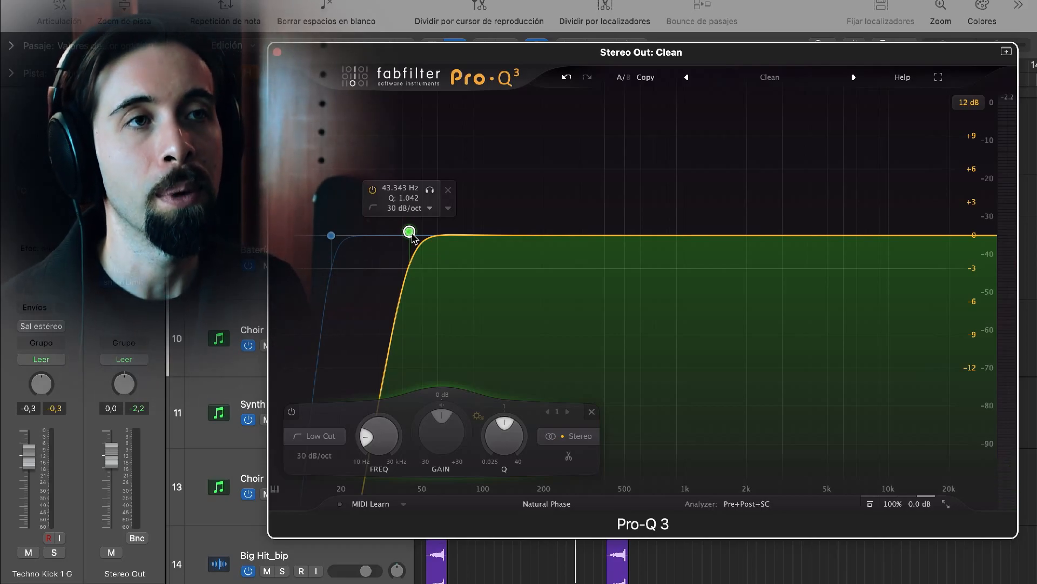
Step: Change the band to High Cut, move its cutoff up to 30000 Hz at 30 dB/oct, and audition the track
left_click(337, 436)
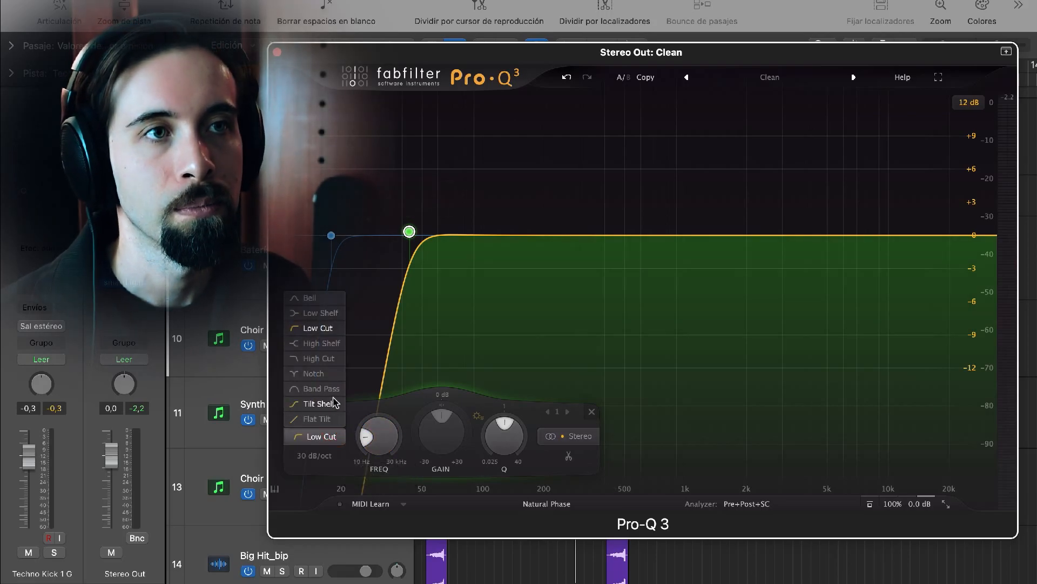
left_click(334, 361)
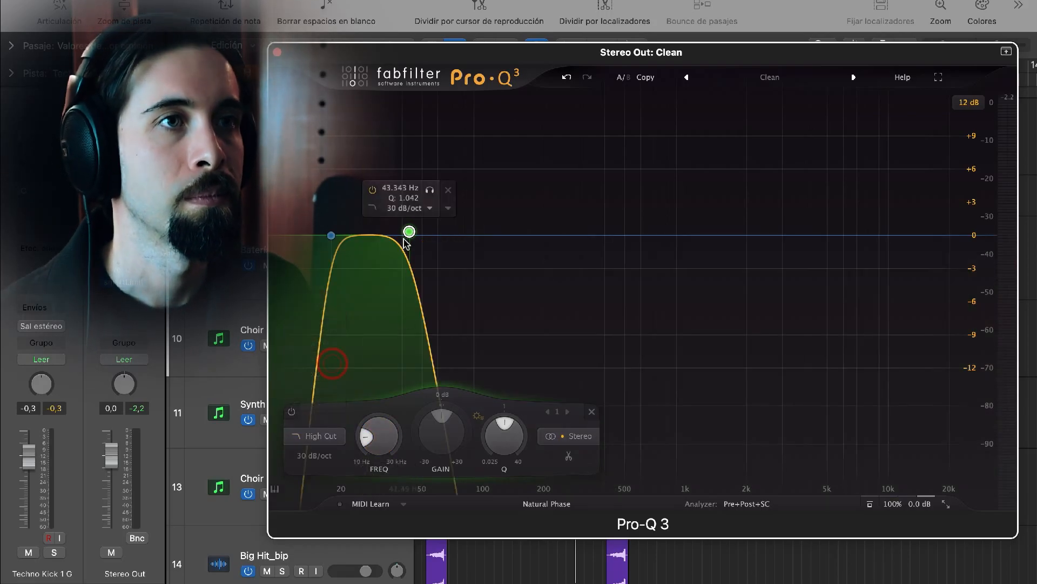
left_click_drag(410, 231, 982, 234)
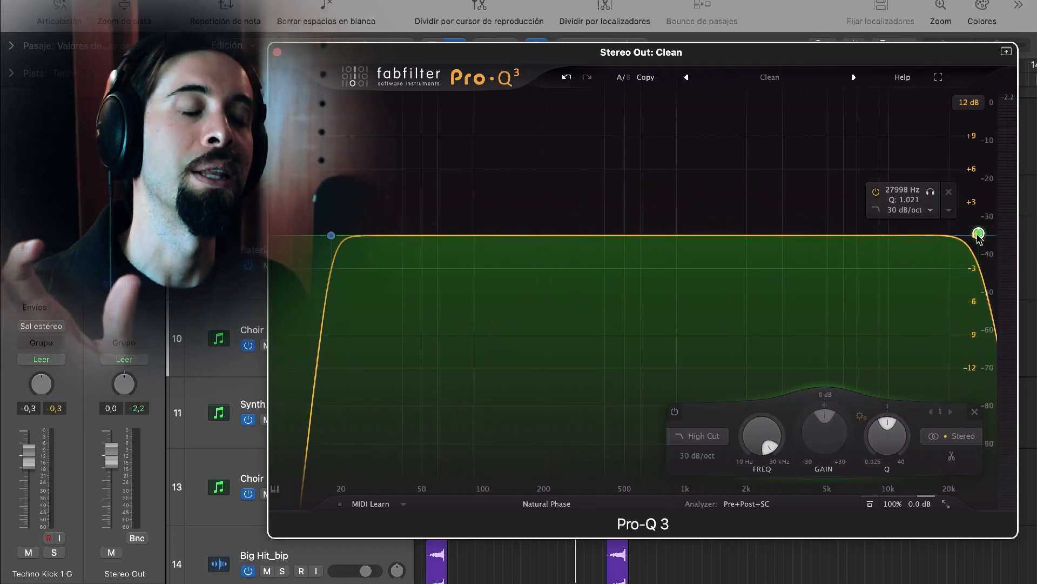
key("space")
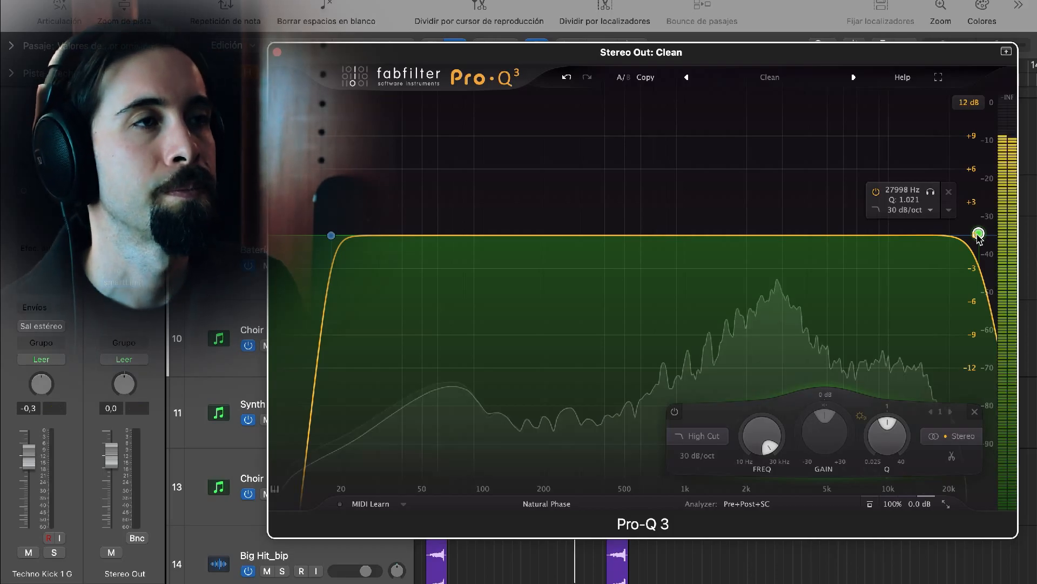
mouse_move(979, 235)
left_mouse_down()
mouse_move(505, 239)
mouse_move(980, 240)
left_mouse_up()
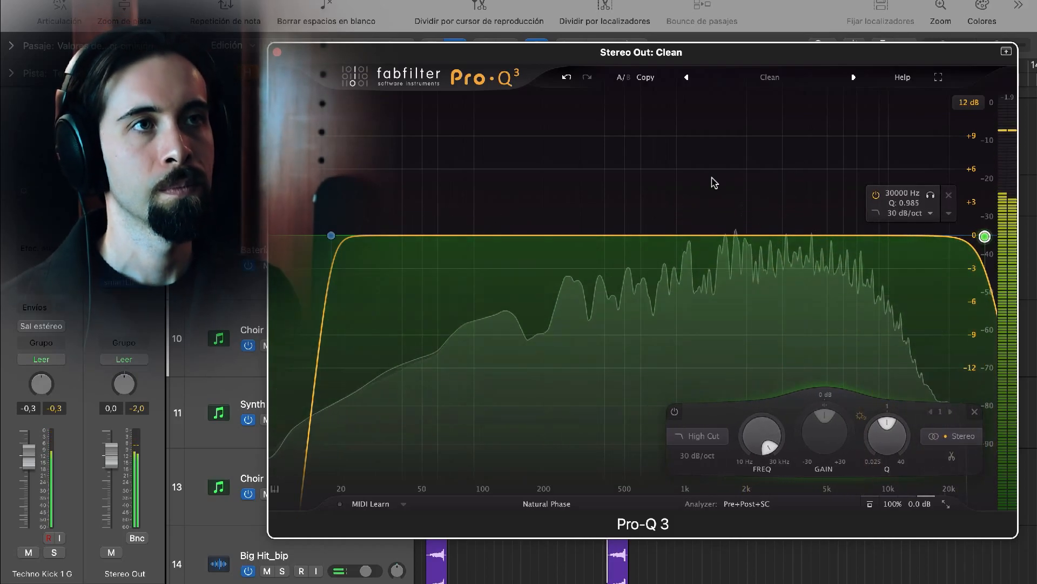
Step: Turn on the timeline's cycle region, moving the plugin window out of the way for access and back
left_click_drag(466, 59, 465, 141)
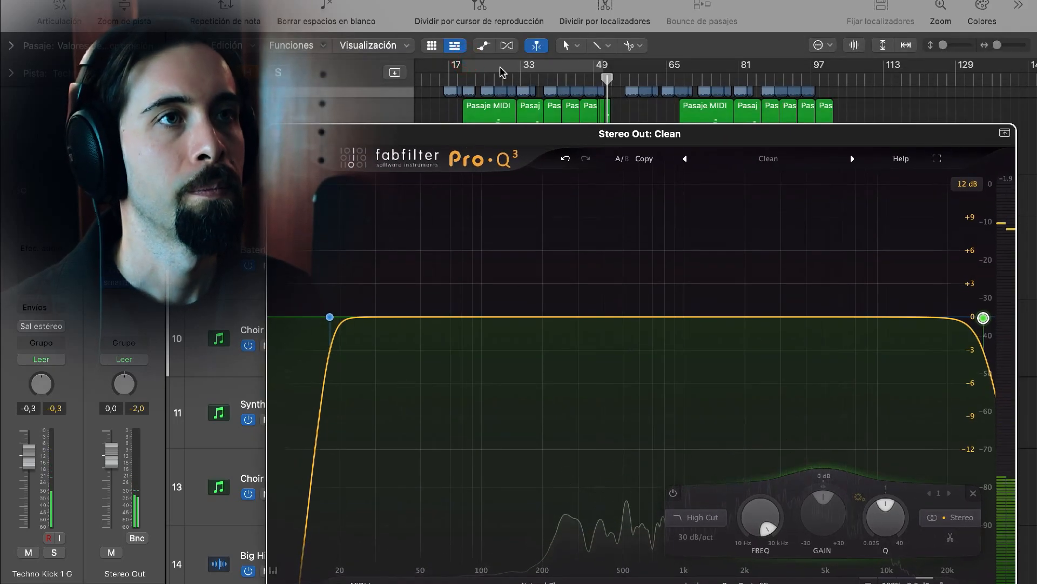
left_click(487, 67)
left_click_drag(732, 138, 743, 44)
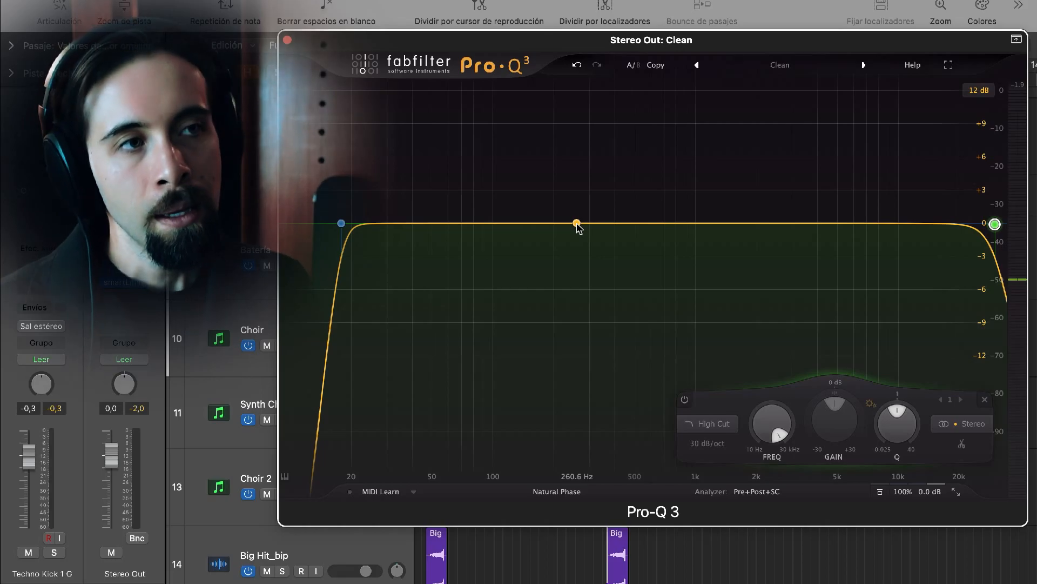
Step: Change the High Cut band to a 36 dB/oct Notch at about 631 Hz and narrow it to a Q of about 1.39
left_click(710, 425)
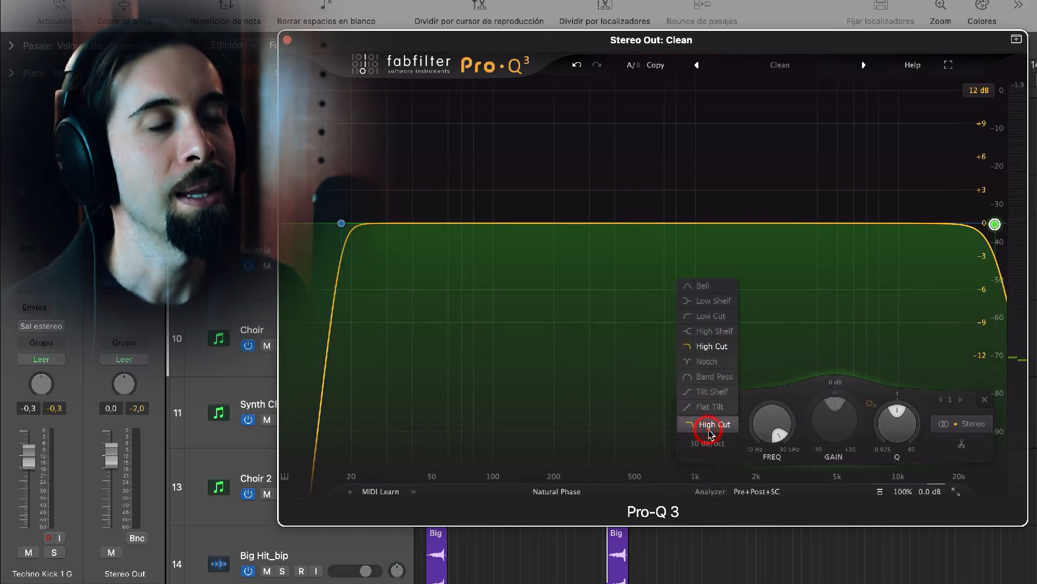
left_click(705, 364)
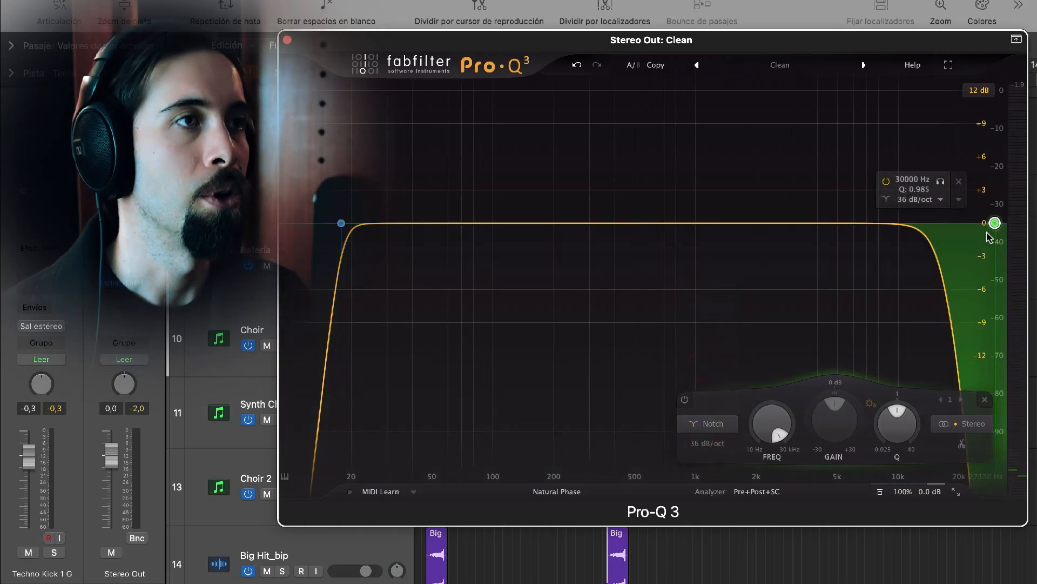
left_click_drag(990, 225, 657, 231)
scroll(778, 227, "up", 5)
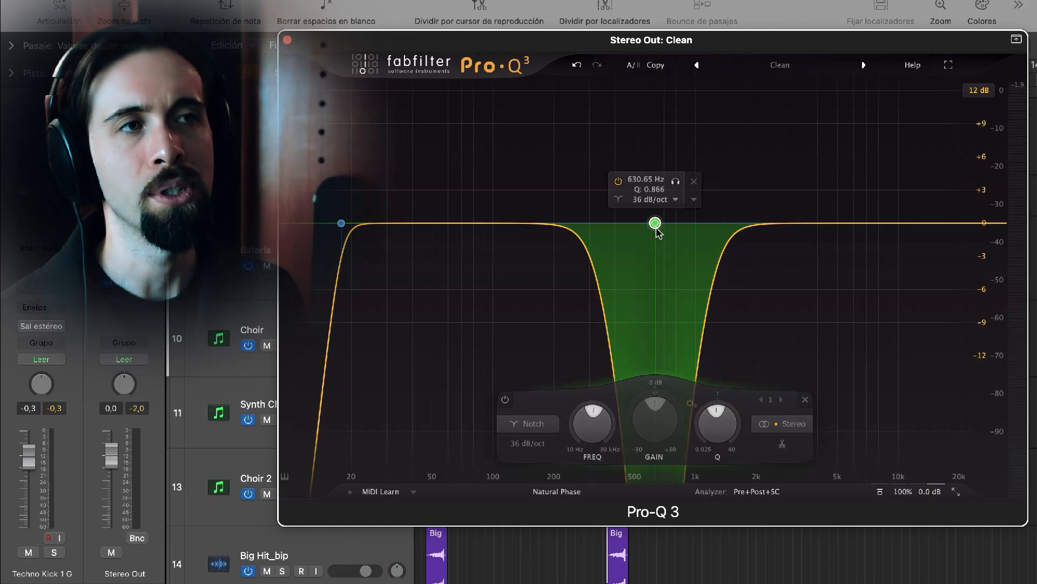
scroll(656, 230, "up", 5)
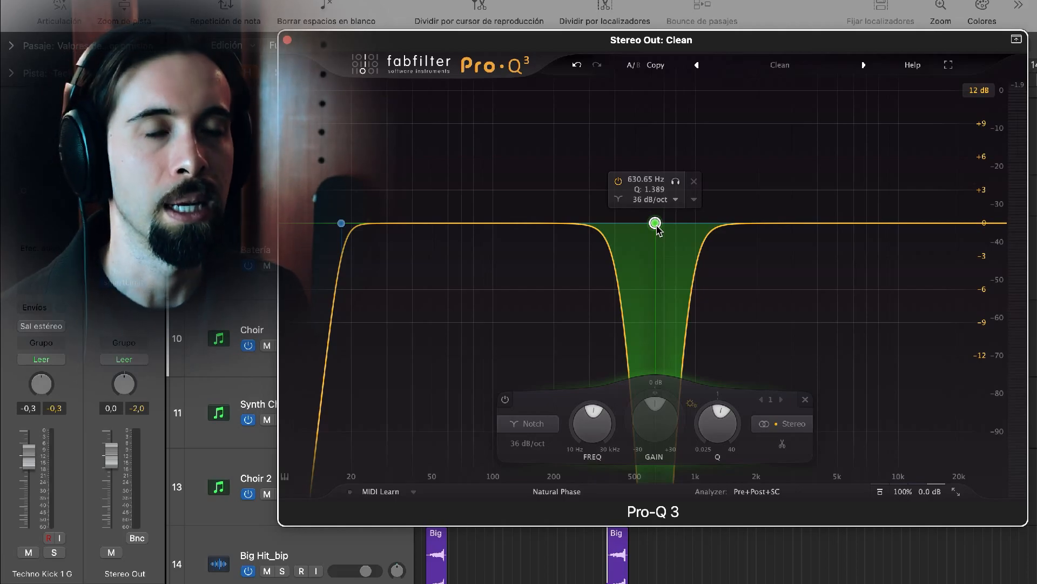
Step: Change the Notch band to Band Pass and sweep it down to about 100 Hz
left_click(537, 424)
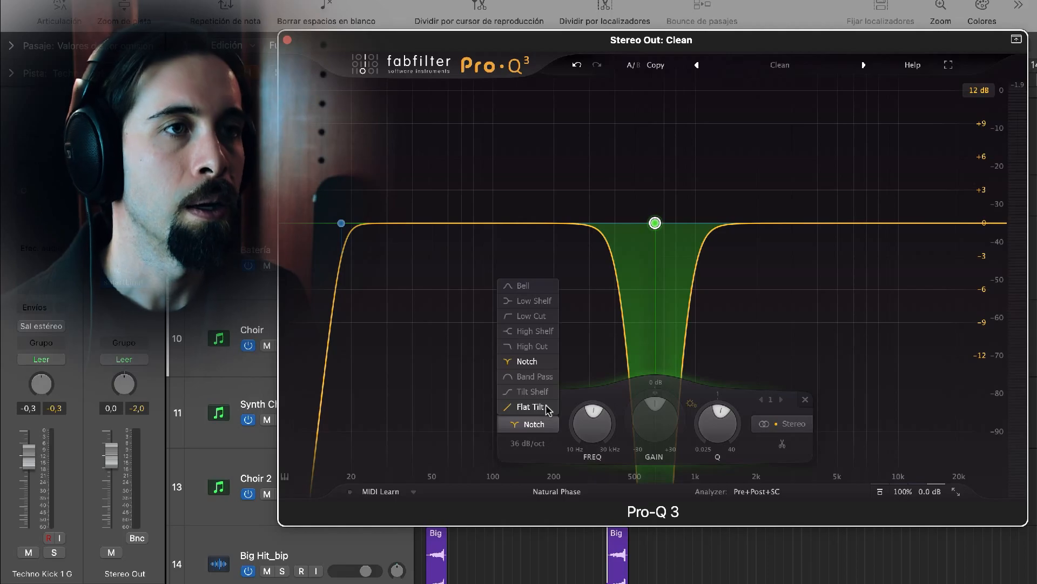
left_click(544, 378)
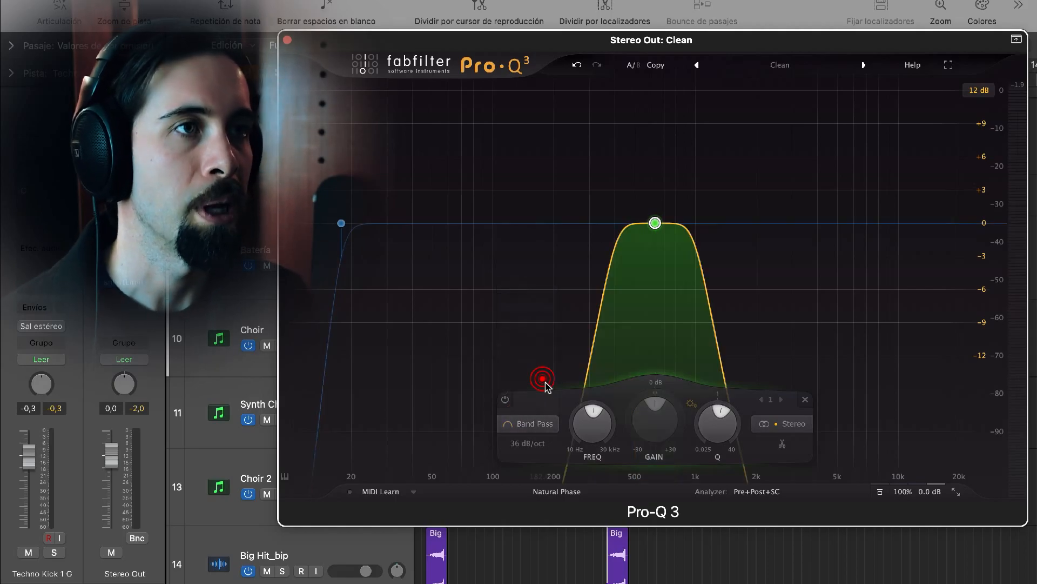
left_click_drag(655, 224, 493, 224)
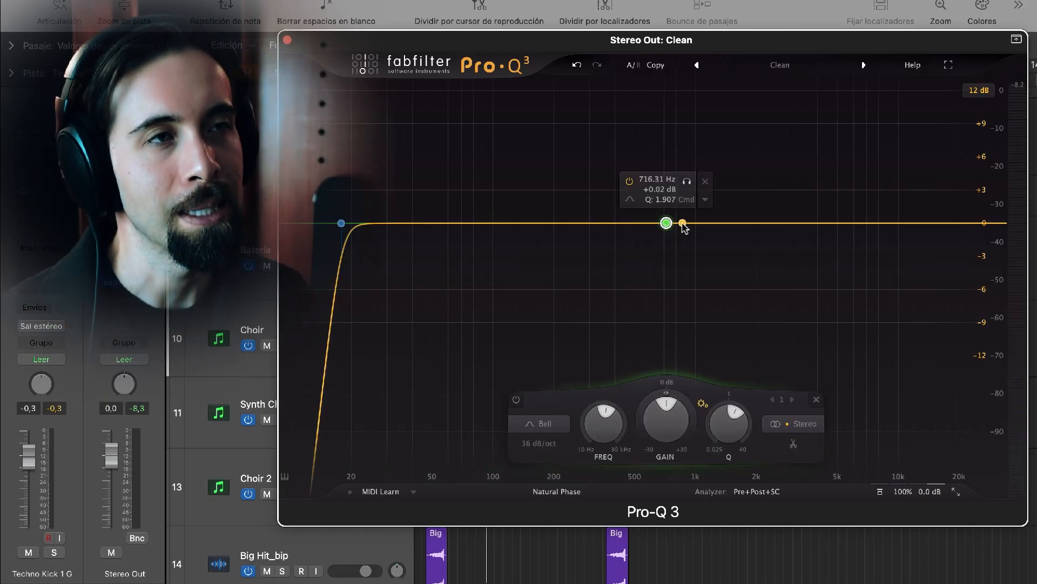
Step: Move the flat Bell band to about 1000 Hz and set its stereo placement to Mid
left_click_drag(667, 224, 696, 223)
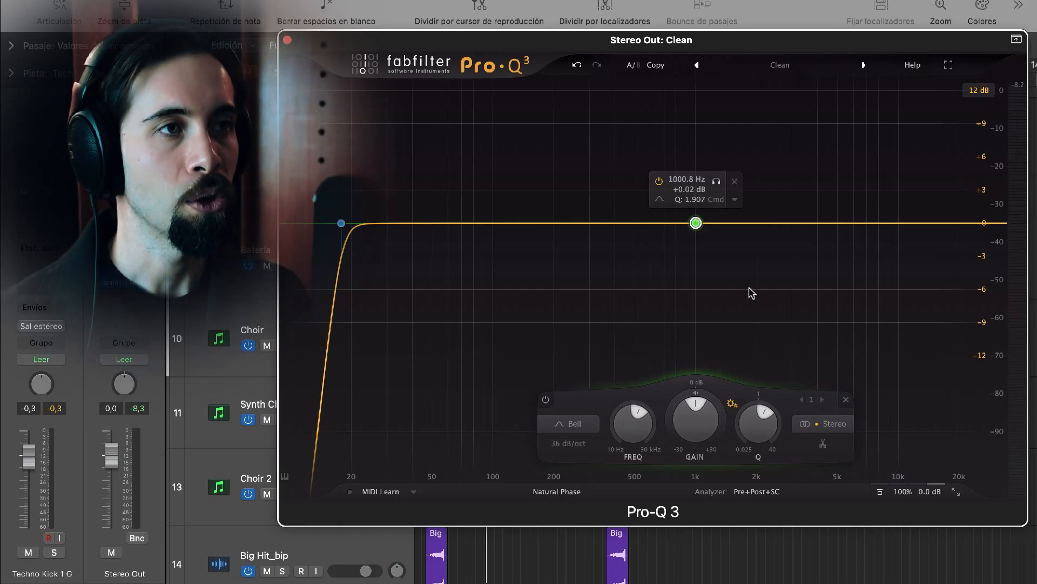
left_click(827, 425)
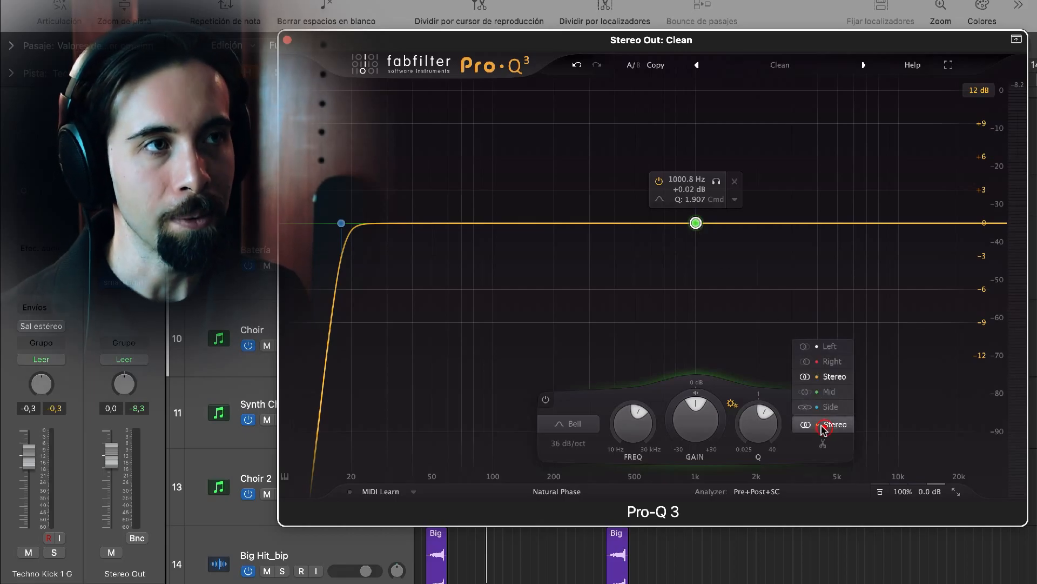
left_click(831, 393)
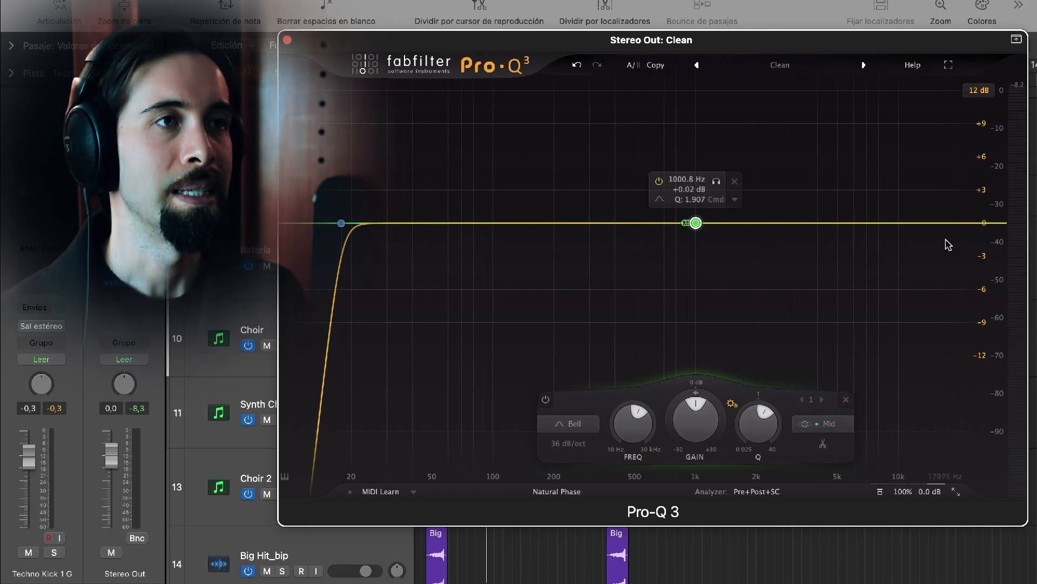
Step: Boost the Mid Bell band about 5.2 dB at about 3733 Hz with a Q of about 0.98, and flatten it near 3.2 kHz
left_click_drag(696, 223, 811, 155)
scroll(813, 160, "down", 5)
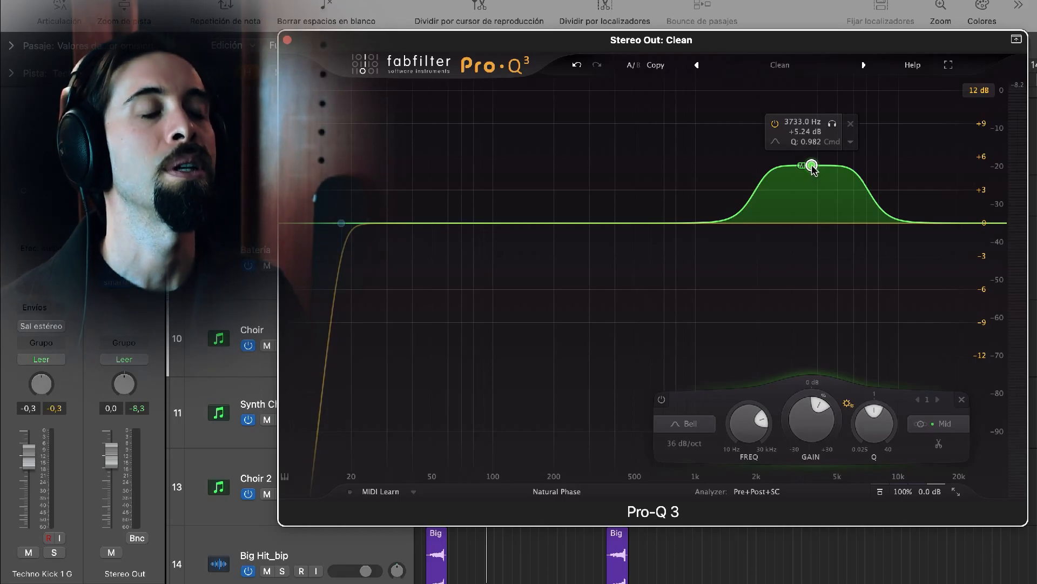
left_click_drag(813, 167, 797, 224)
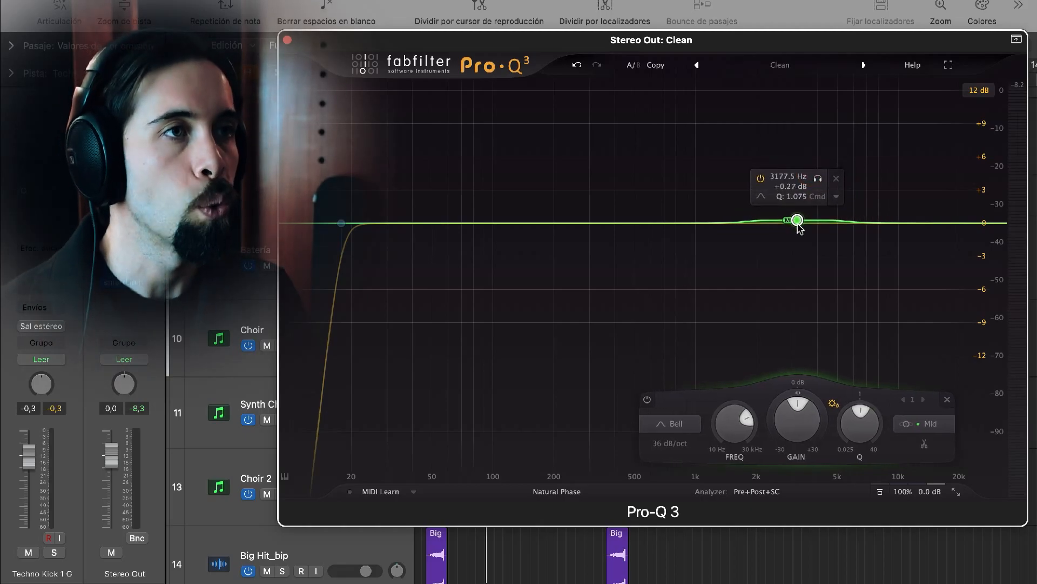
Step: Play the track and boost the Mid Bell band by about 3.5 dB near 3.7 kHz, narrowing its bandwidth
key("space")
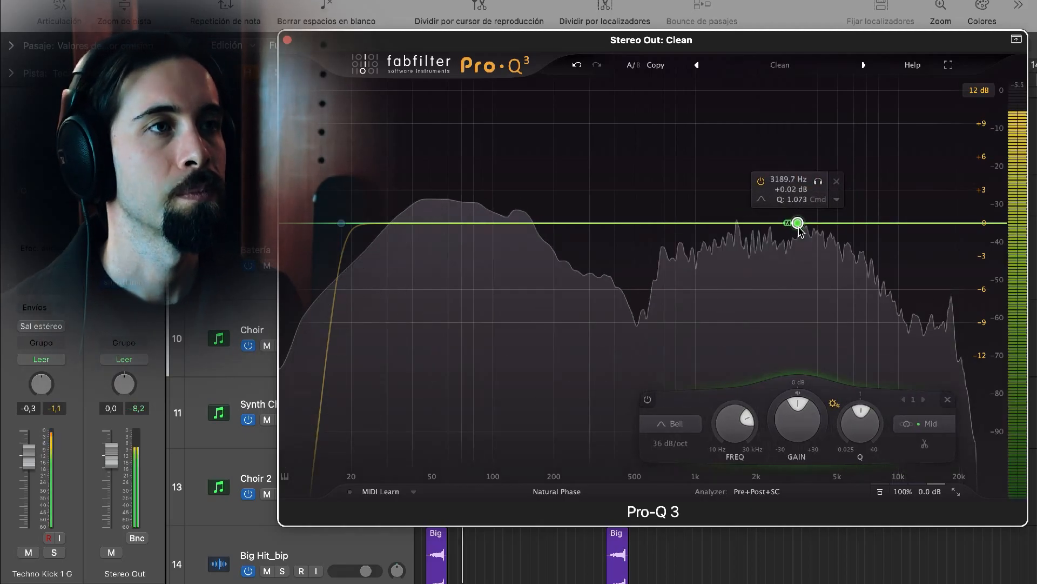
left_click_drag(797, 223, 822, 191)
scroll(826, 152, "up", 5)
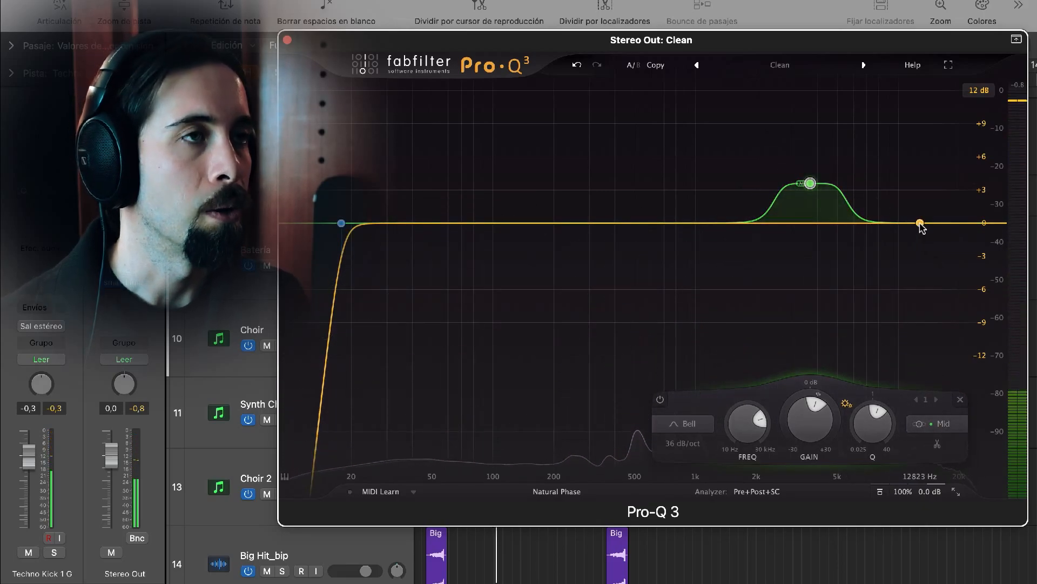
Step: Add a High Shelf band at about 11 kHz with about 3.1 dB of gain and set its stereo placement to Side
left_click(920, 223)
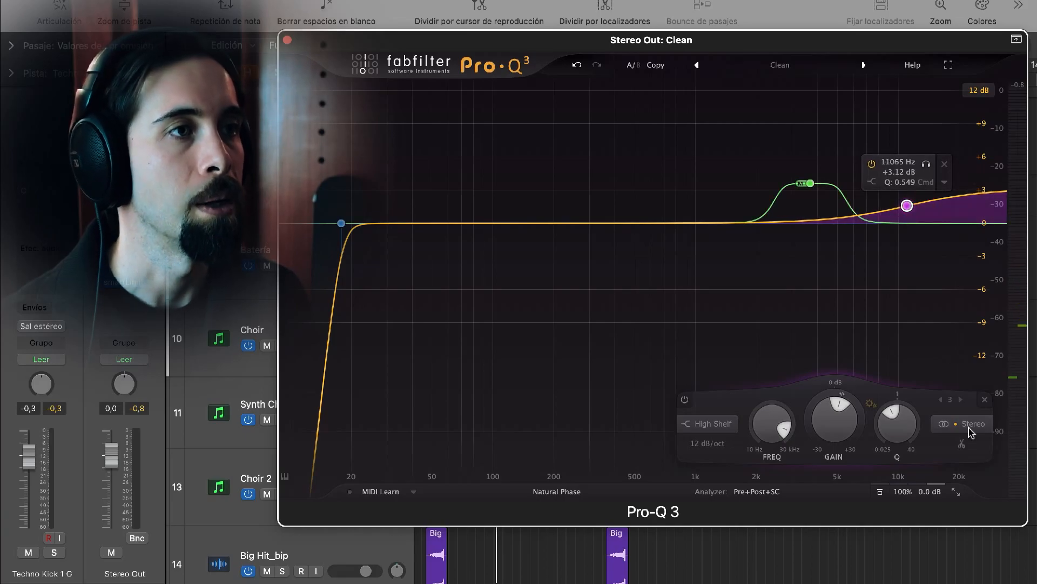
left_click(967, 422)
left_click(965, 413)
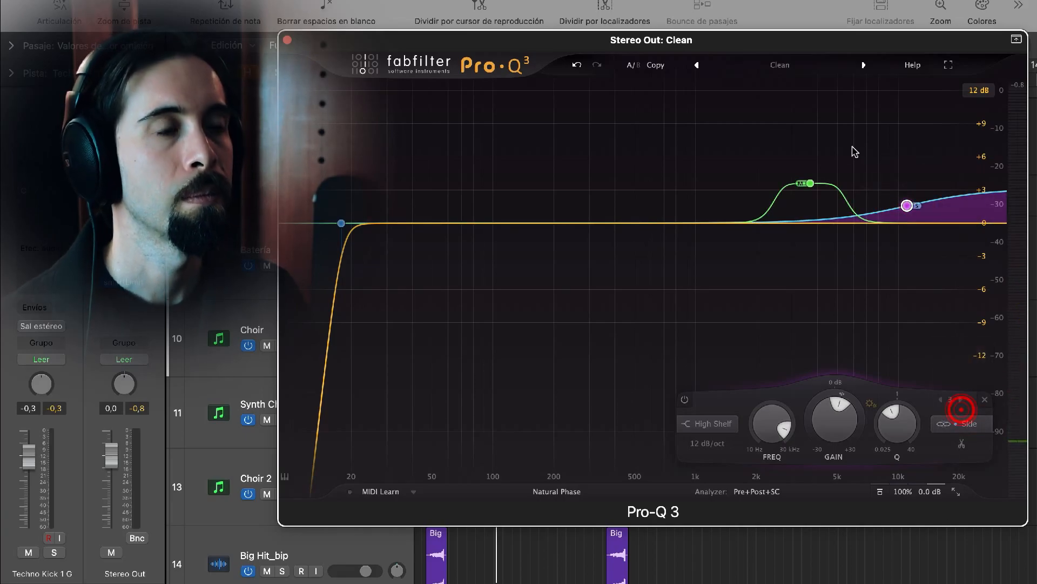
Step: During playback, set the Side High Shelf's Q to about 1.02, raise it to about 14.7 dB near 11 kHz, and ease it back slightly
key("space")
mouse_move(915, 220)
left_click_drag(908, 206, 907, 200)
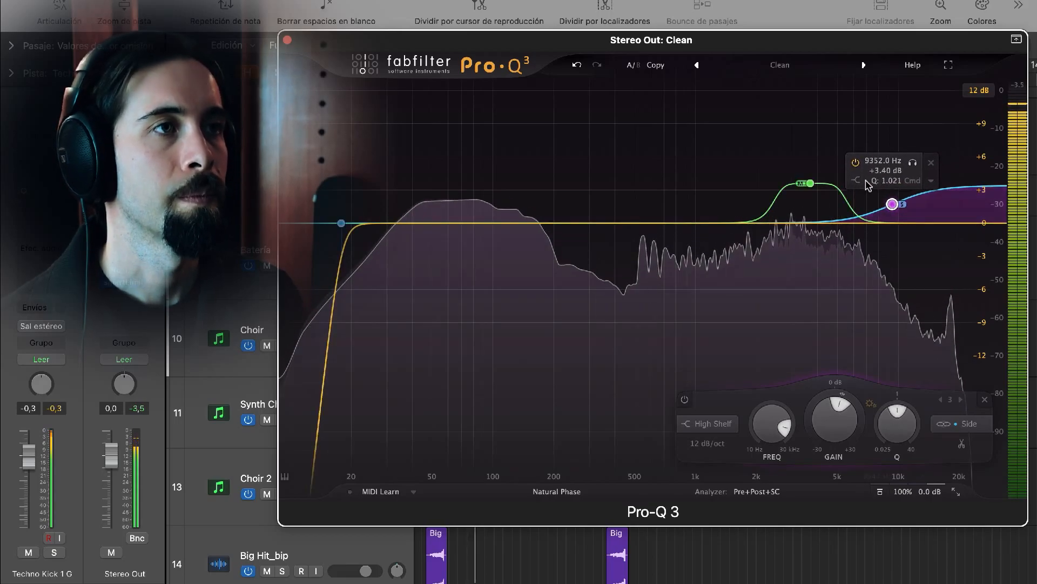
left_click_drag(893, 206, 897, 78)
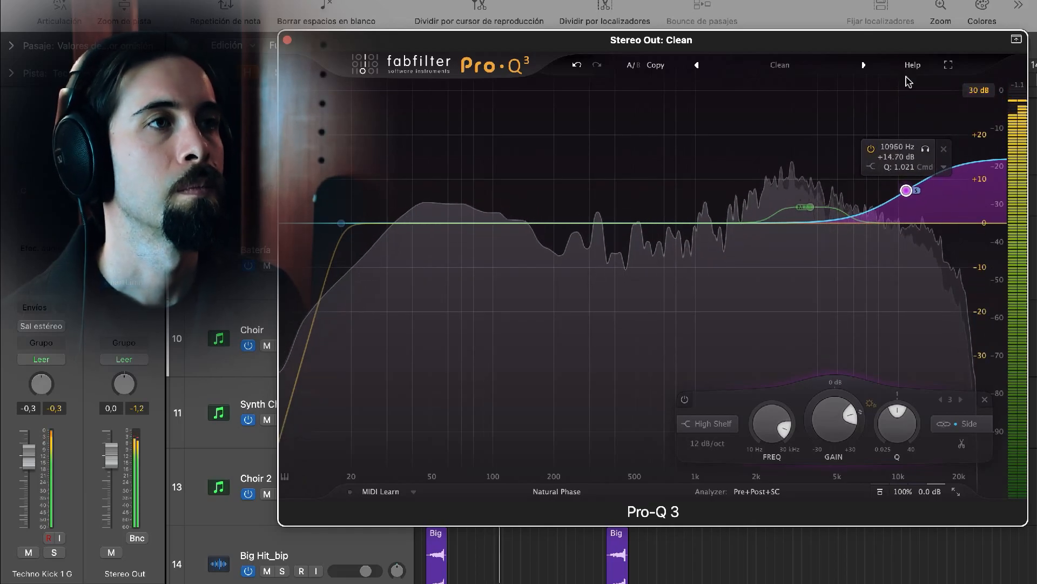
left_click_drag(906, 81, 908, 105)
Step: Balance the Mid Bell at about +5.3 dB near 3861 Hz against the Side High Shelf at about +8.8 dB near 10.9 kHz
mouse_move(809, 207)
left_mouse_down()
mouse_move(812, 111)
mouse_move(815, 190)
left_mouse_up()
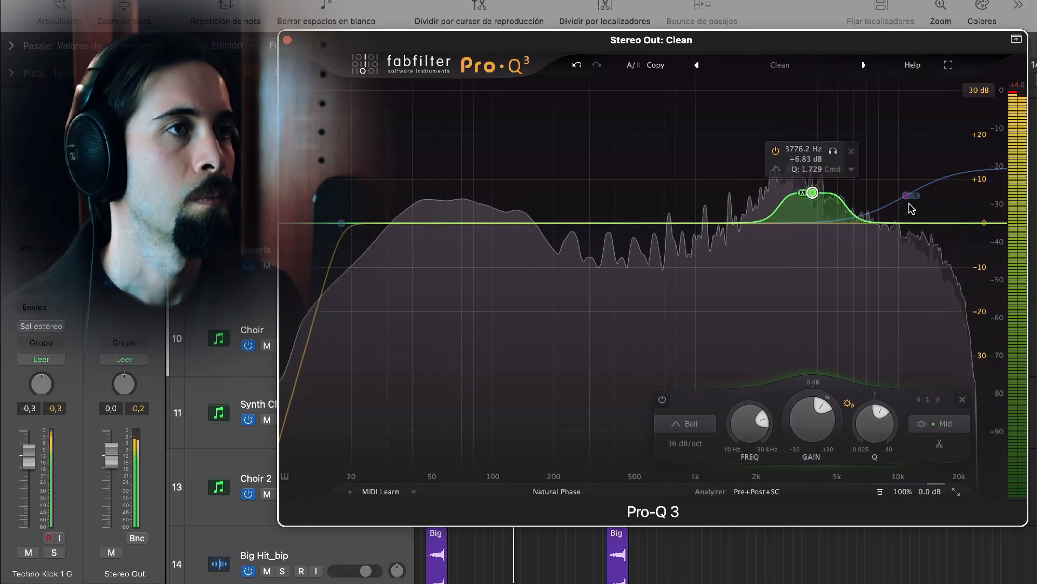
left_click_drag(907, 199, 908, 214)
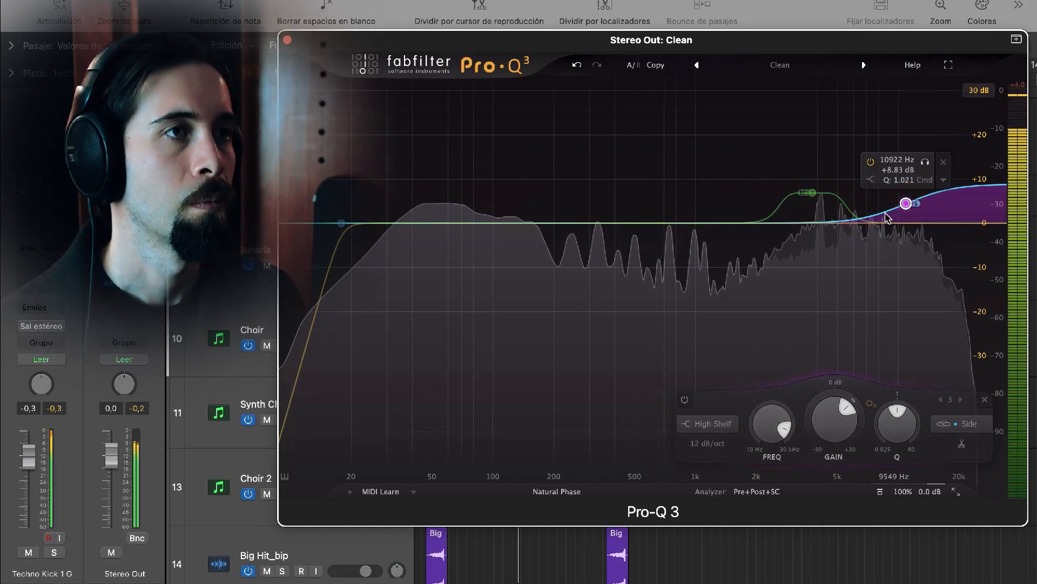
left_click_drag(814, 193, 817, 204)
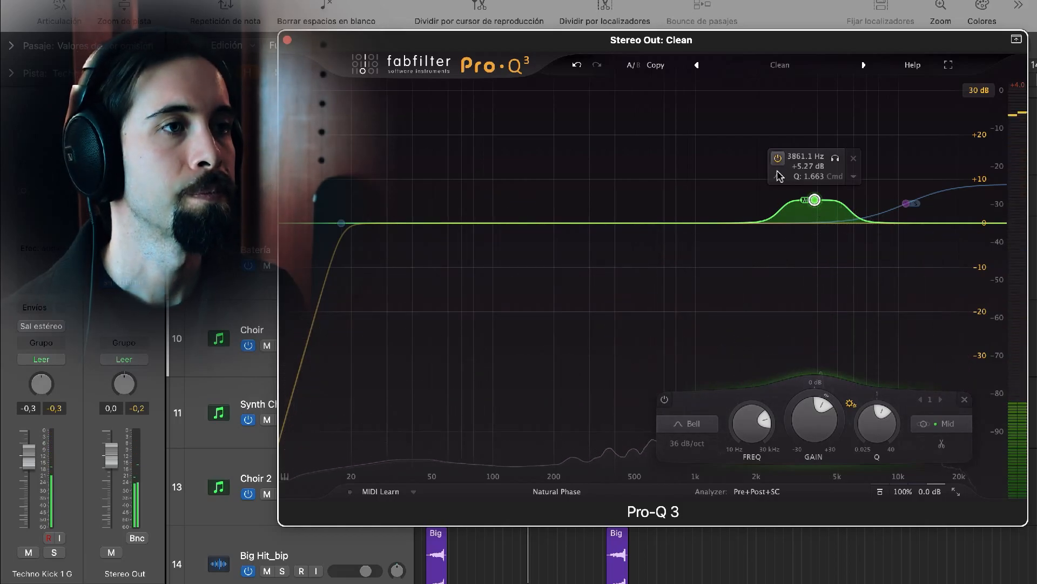
Step: Bypass the whole equalizer to compare the track without the Mid and Side boosts
left_click(881, 492)
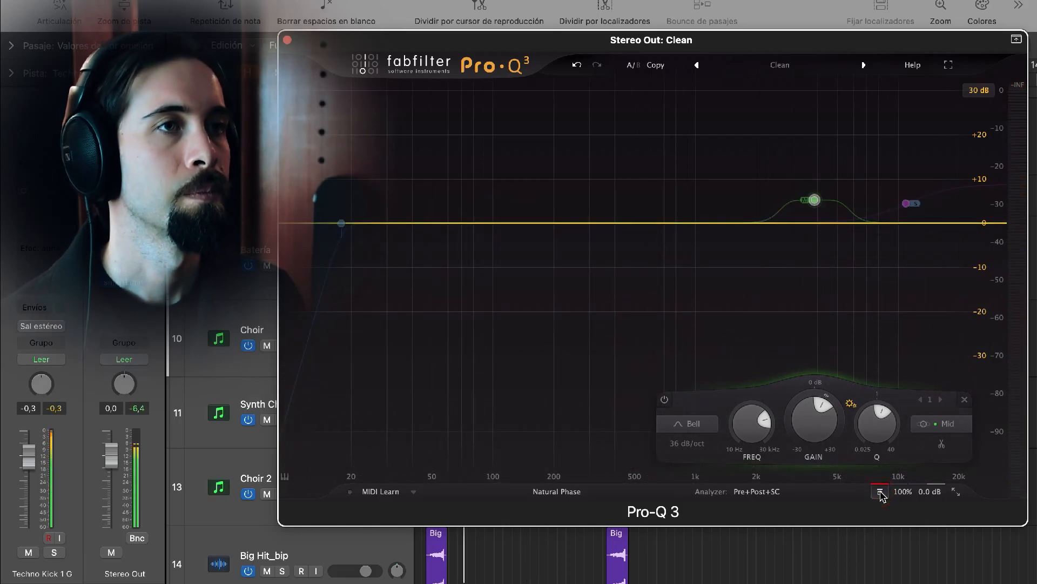
Step: Reposition the equalizer window and compare the track with the Mid and Side boosts active and bypassed, leaving them active
left_click_drag(484, 42, 508, 165)
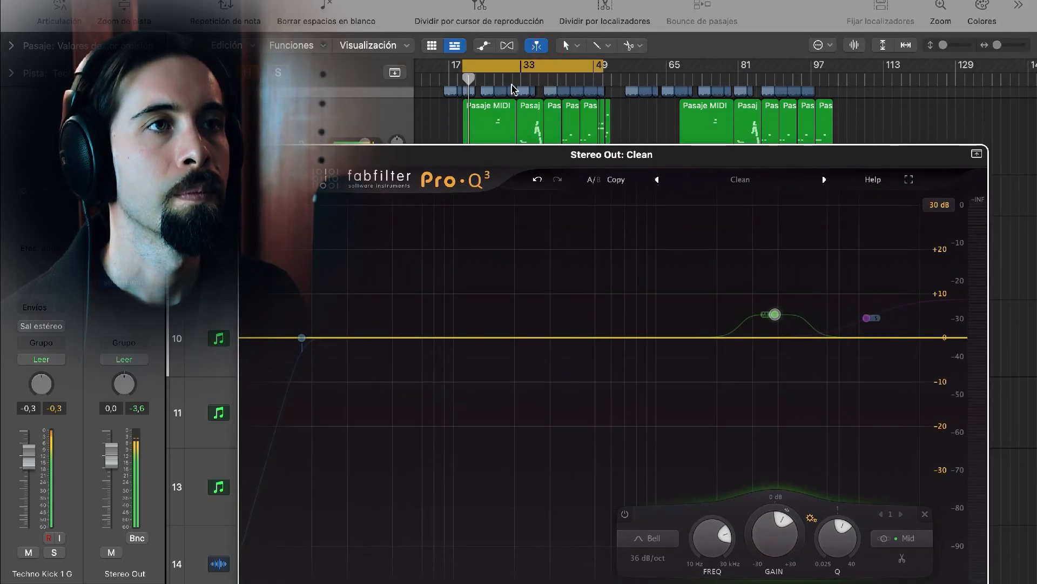
left_click_drag(691, 157, 681, 71)
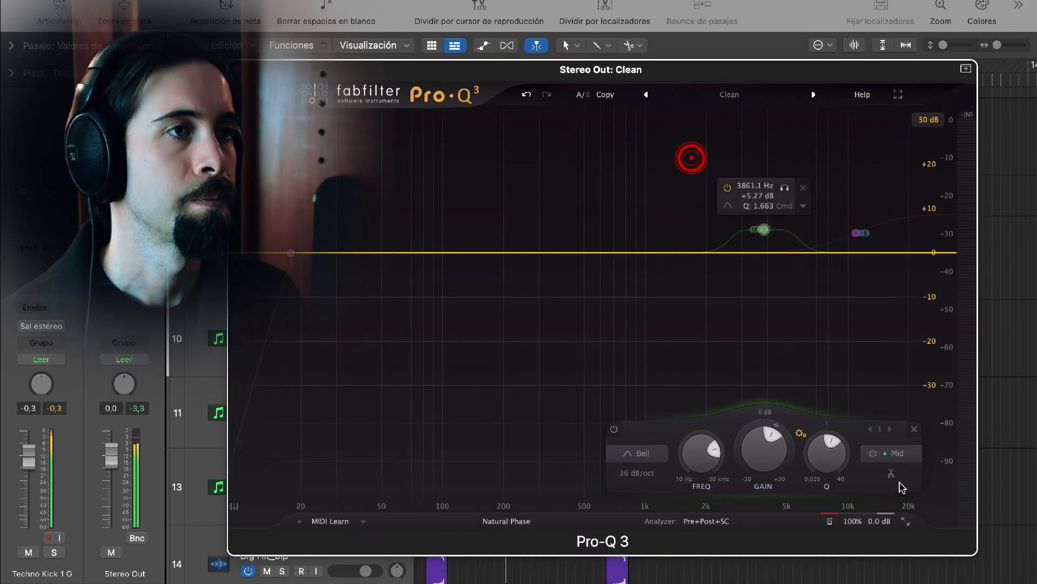
left_click(830, 521)
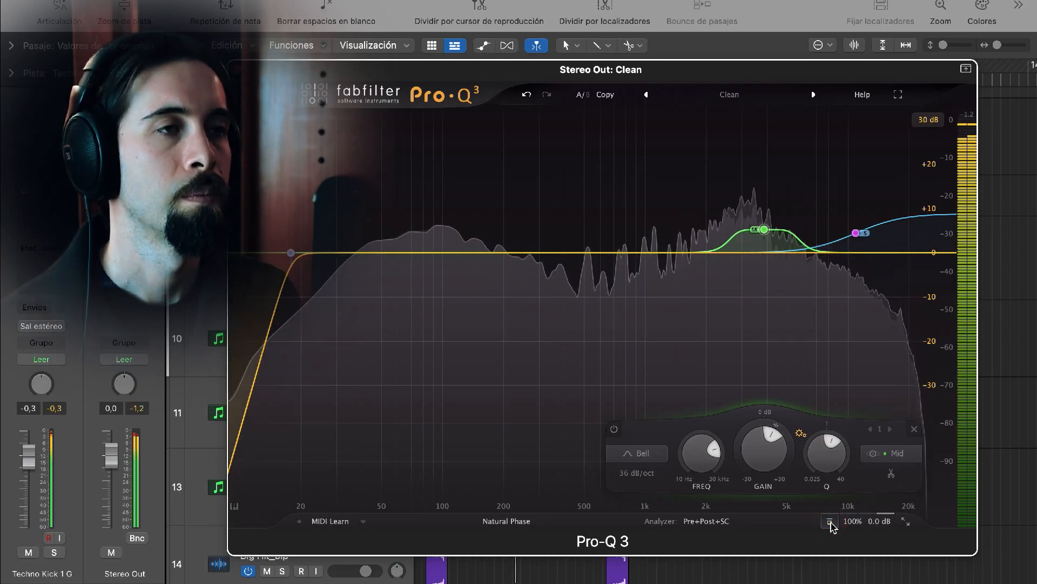
left_click(830, 521)
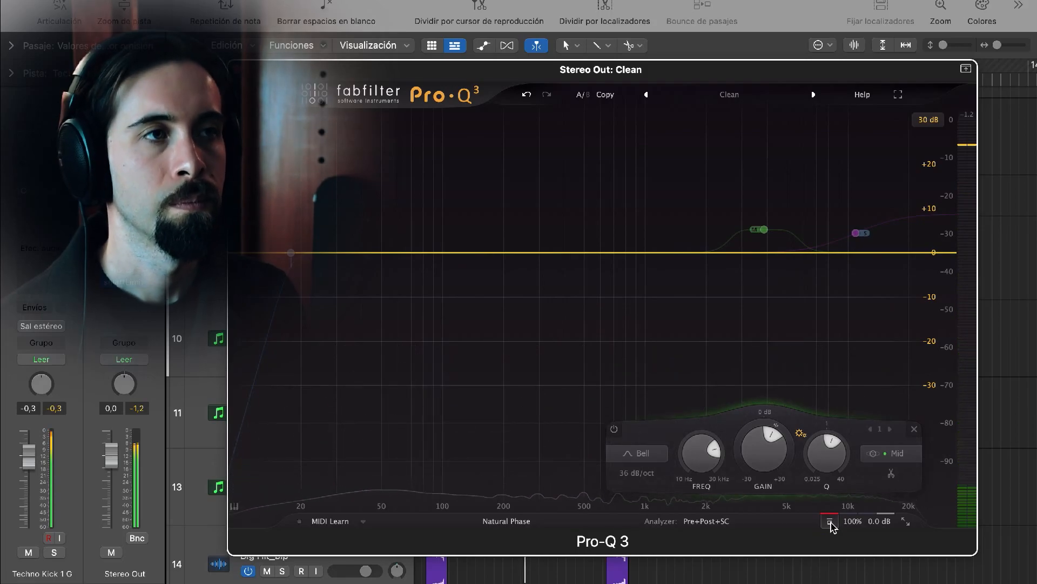
left_click(830, 520)
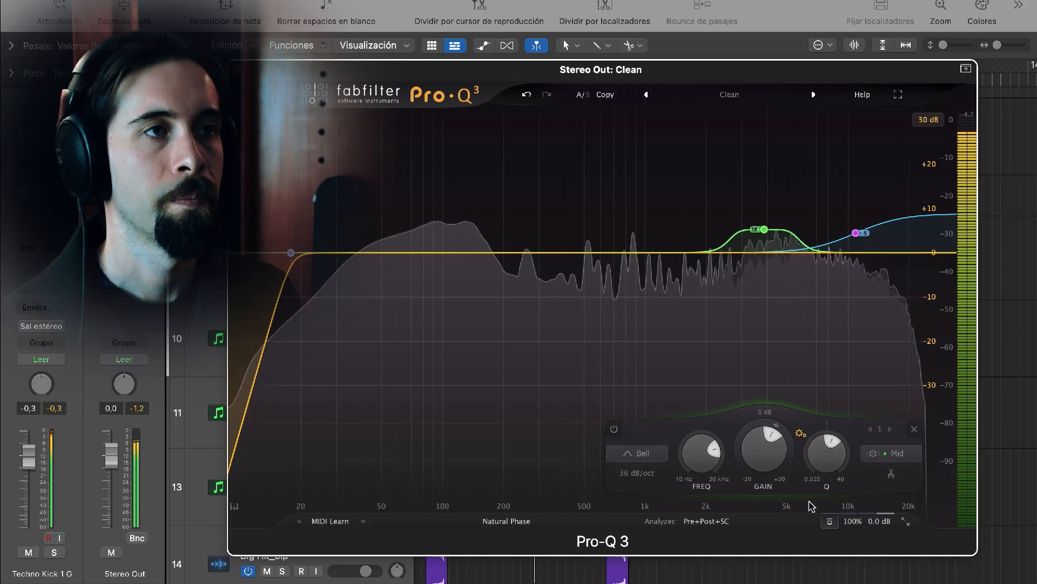
Step: Raise the Mid Bell to about +7.7 dB near 4057 Hz and ease it down to about +6.9 dB
mouse_move(776, 241)
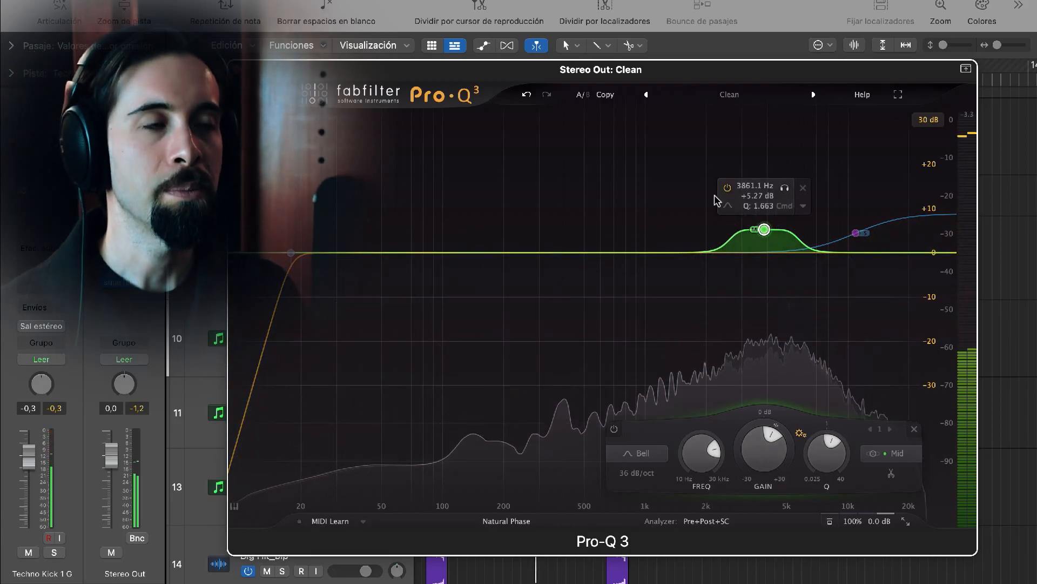
mouse_move(765, 230)
left_mouse_down()
mouse_move(770, 210)
mouse_move(769, 220)
left_mouse_up()
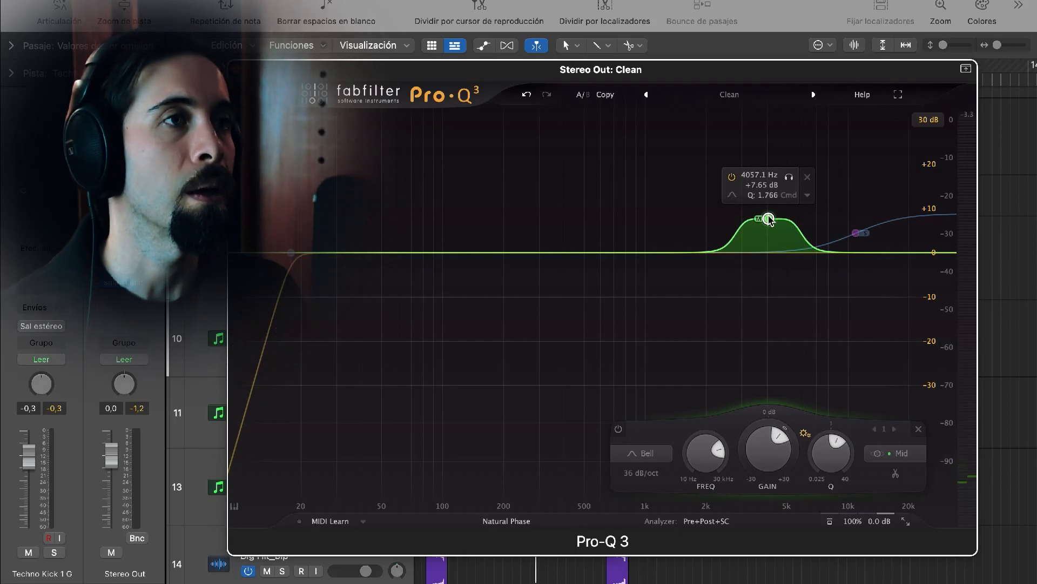
left_click(857, 233)
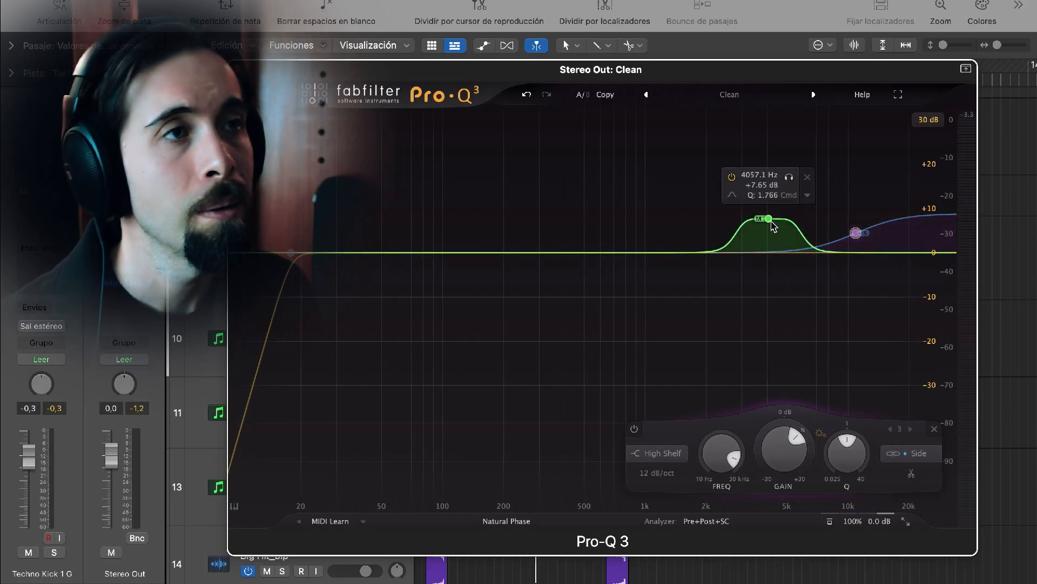
left_click(769, 221)
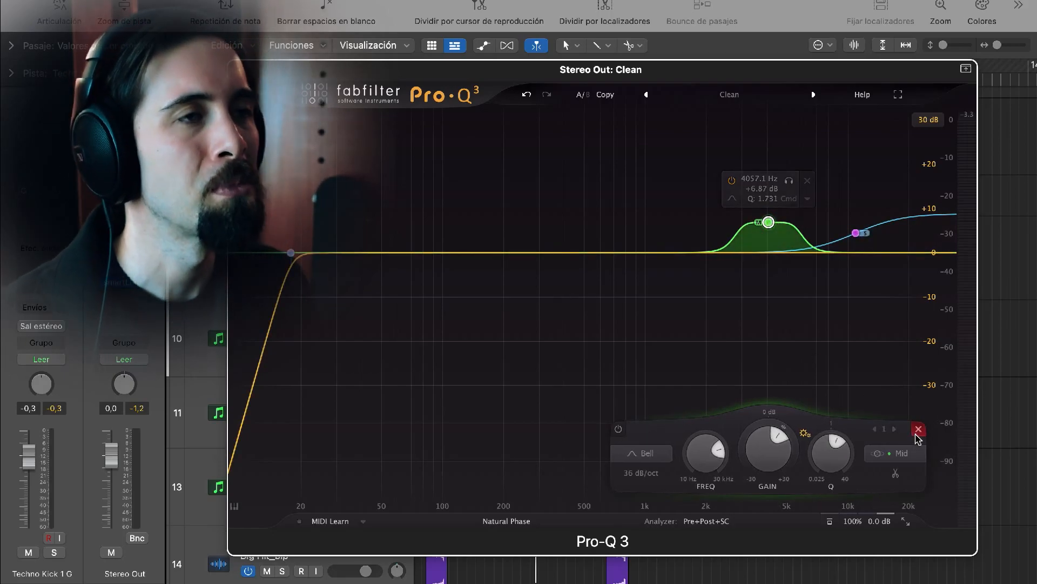
Step: Set the Bell's stereo placement to Left, audition it at about +15.4 dB near 2407 Hz, and bring its gain back near 0 dB
left_click(914, 455)
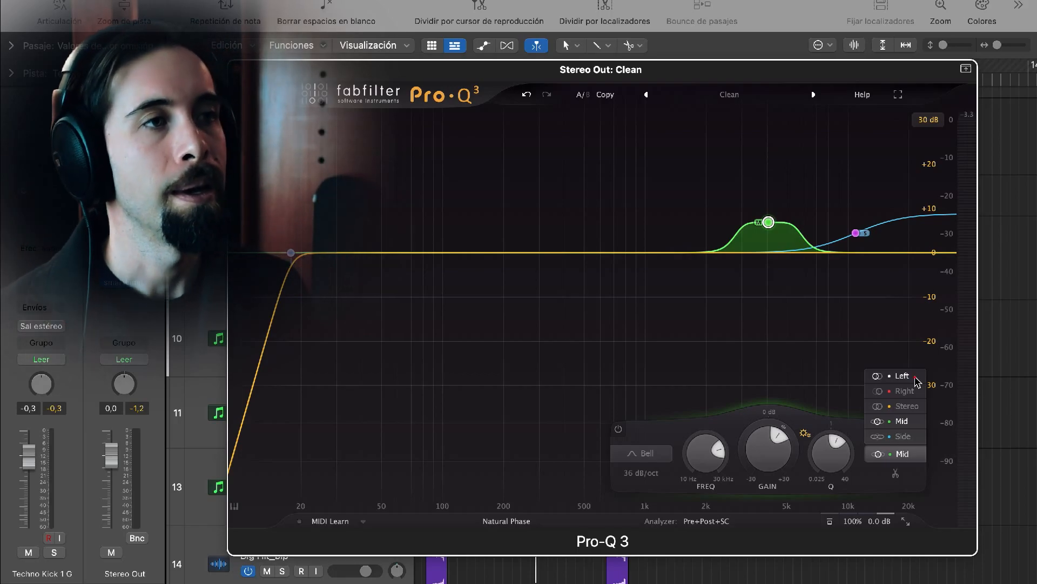
left_click(901, 375)
left_click_drag(768, 221, 722, 184)
scroll(685, 194, "down", 5)
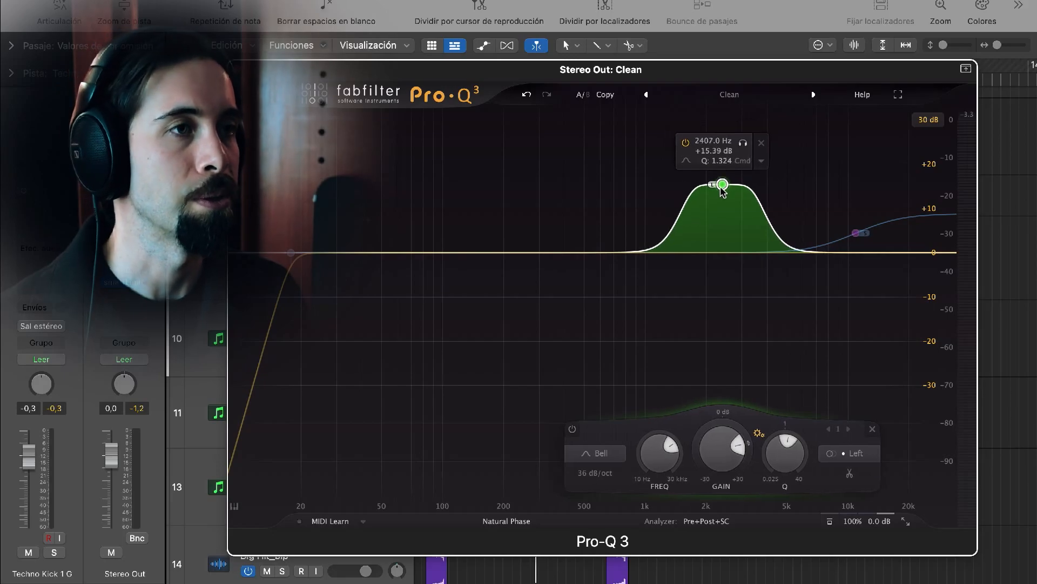
key("space")
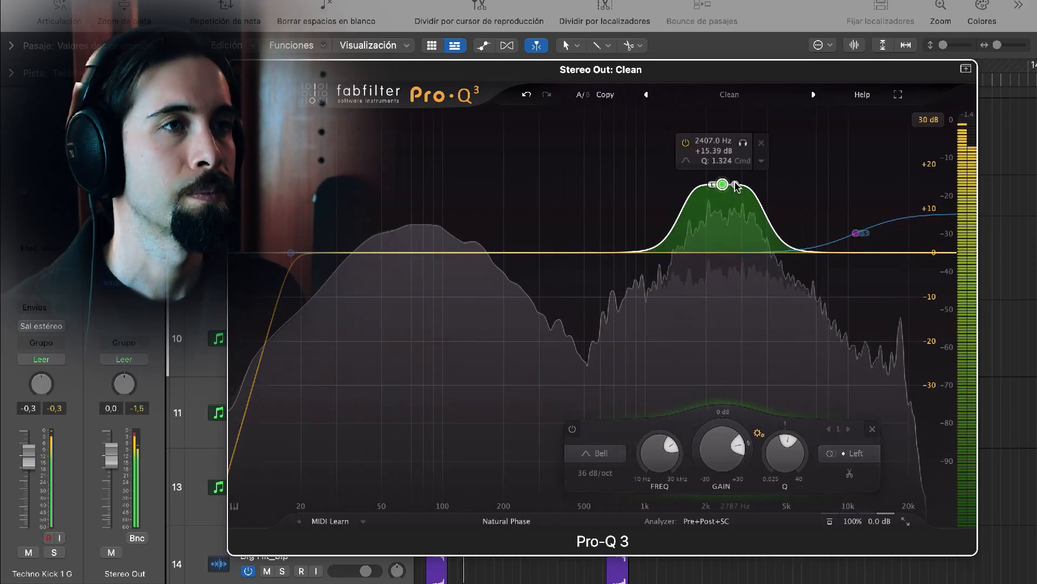
left_click_drag(721, 183, 755, 253)
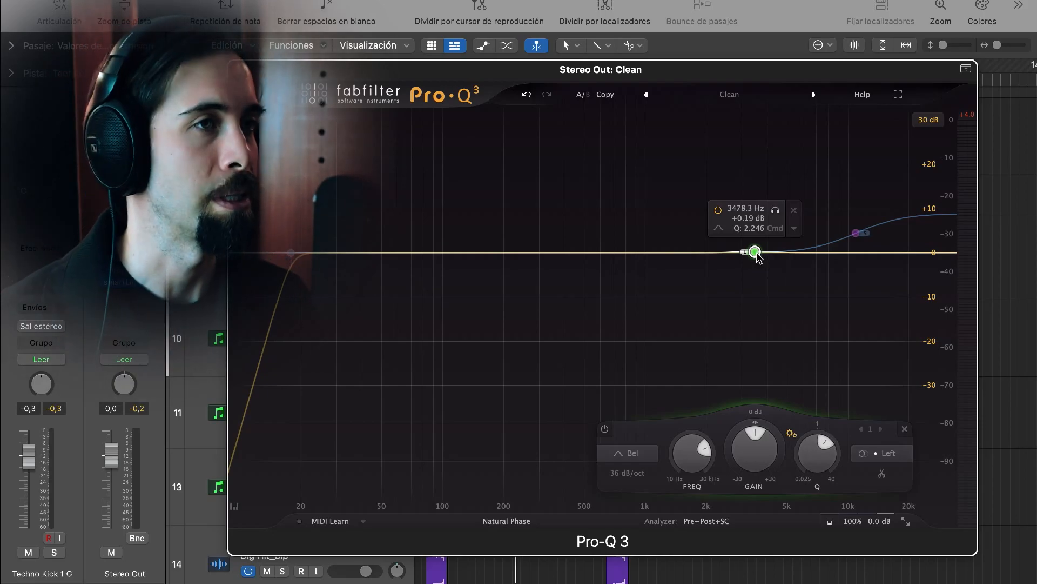
left_click_drag(757, 255, 744, 256)
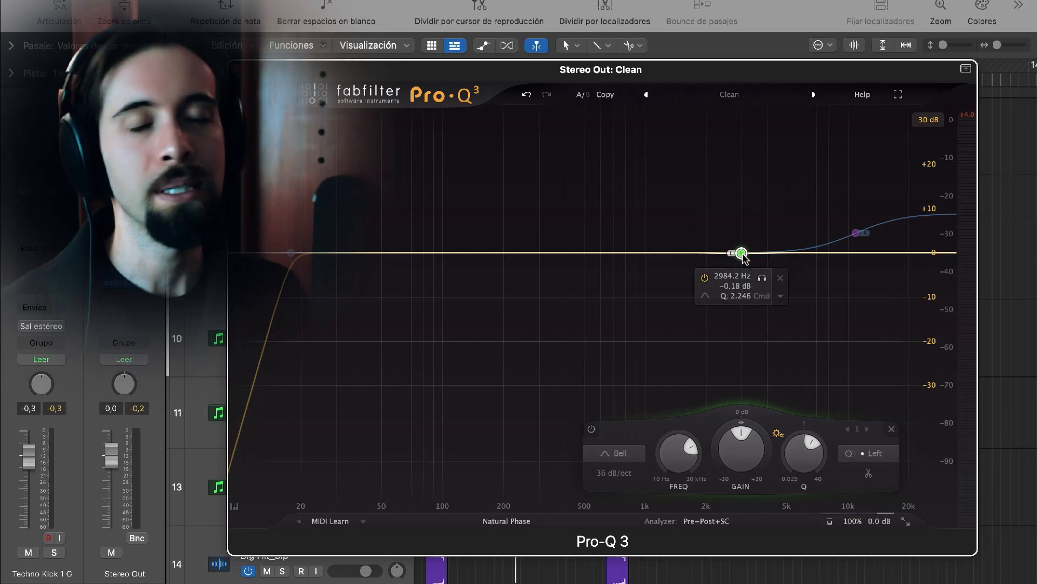
Step: Audition the Bell with Right stereo placement at about 590 Hz during playback, and delete the band
left_click(874, 457)
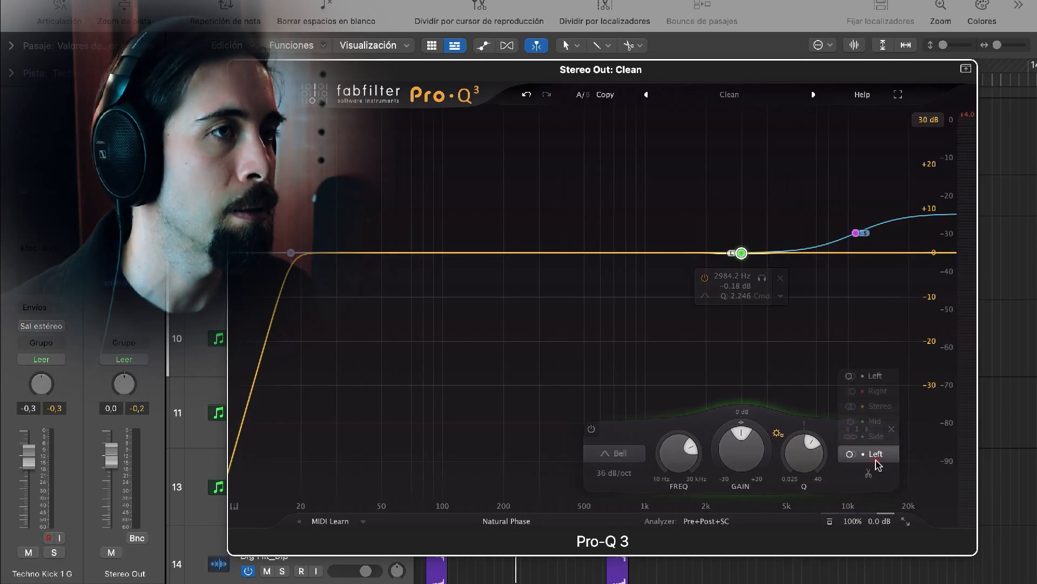
left_click(877, 390)
left_click_drag(742, 252, 598, 249)
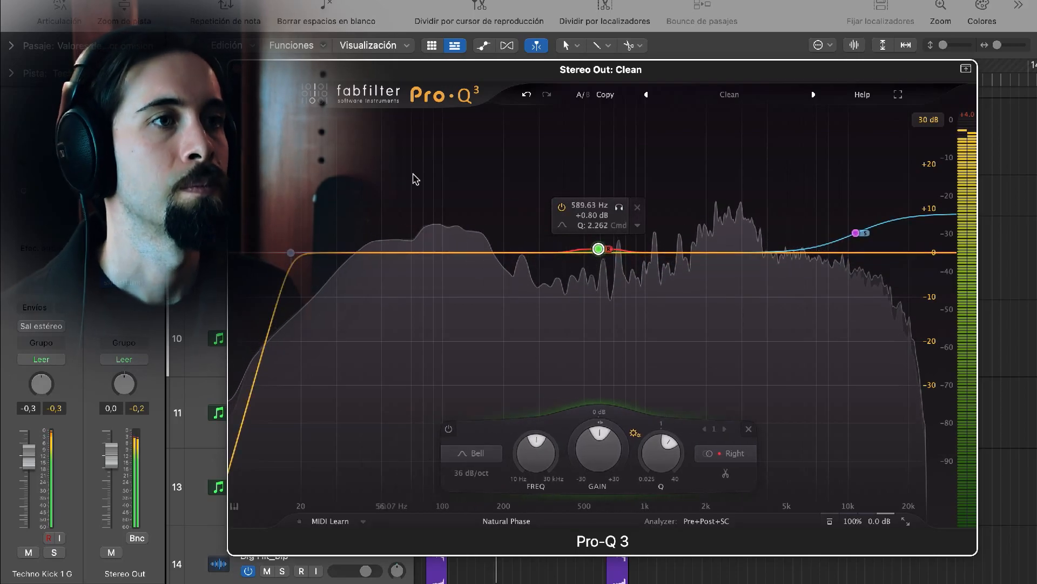
left_click(749, 428)
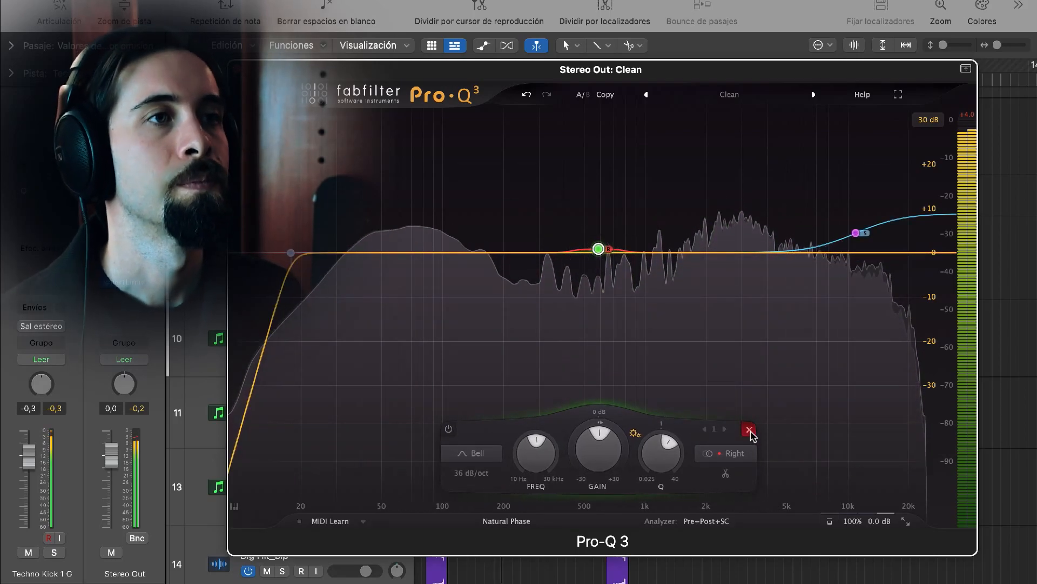
key("space")
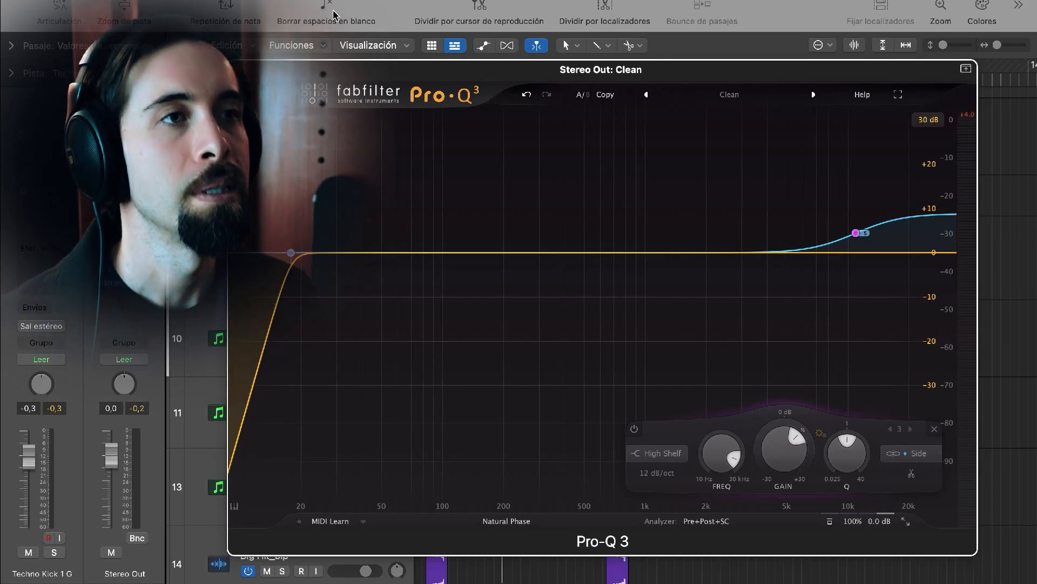
Step: Add a Stereo Bell near 2.8 kHz with a boost of about 23 dB and pull it down into a deep cut
left_click_drag(726, 253, 736, 149)
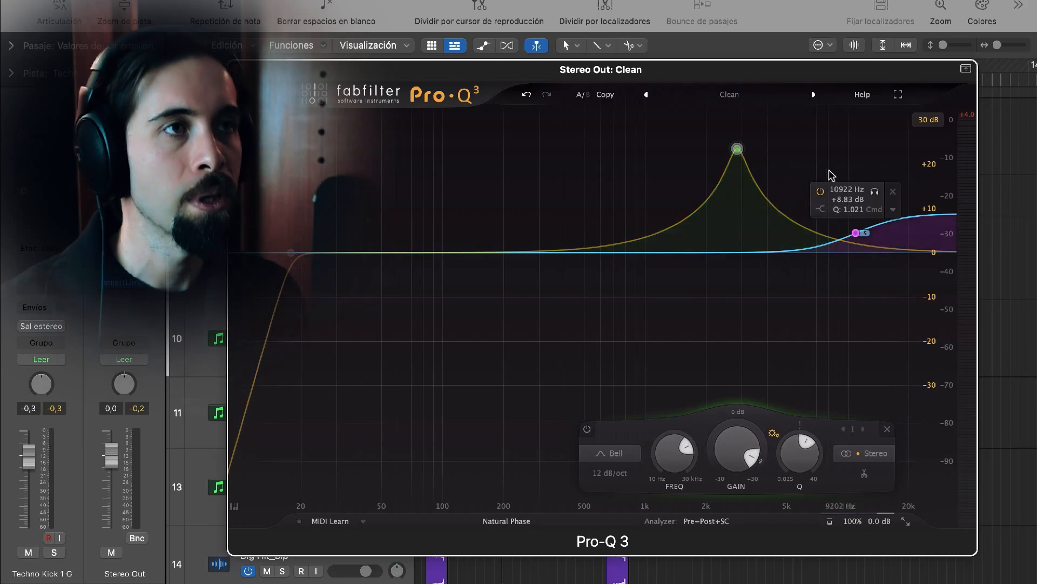
left_click_drag(736, 156, 735, 360)
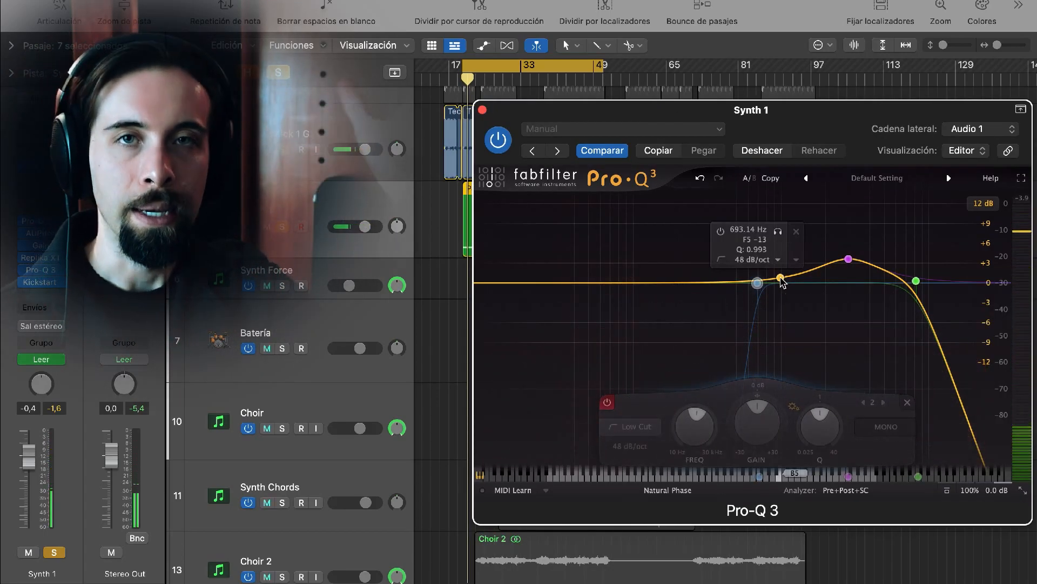
Step: Examine the low-frequency region of Synth 1 during playback, marking out where its spectrum overlaps the sidechain signal
key("space")
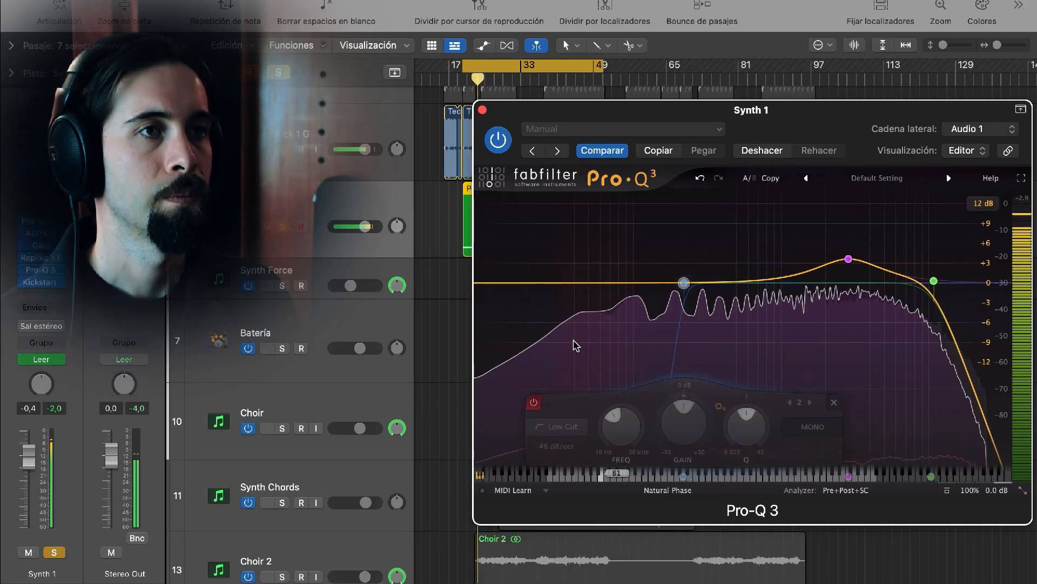
left_click_drag(555, 292, 643, 414)
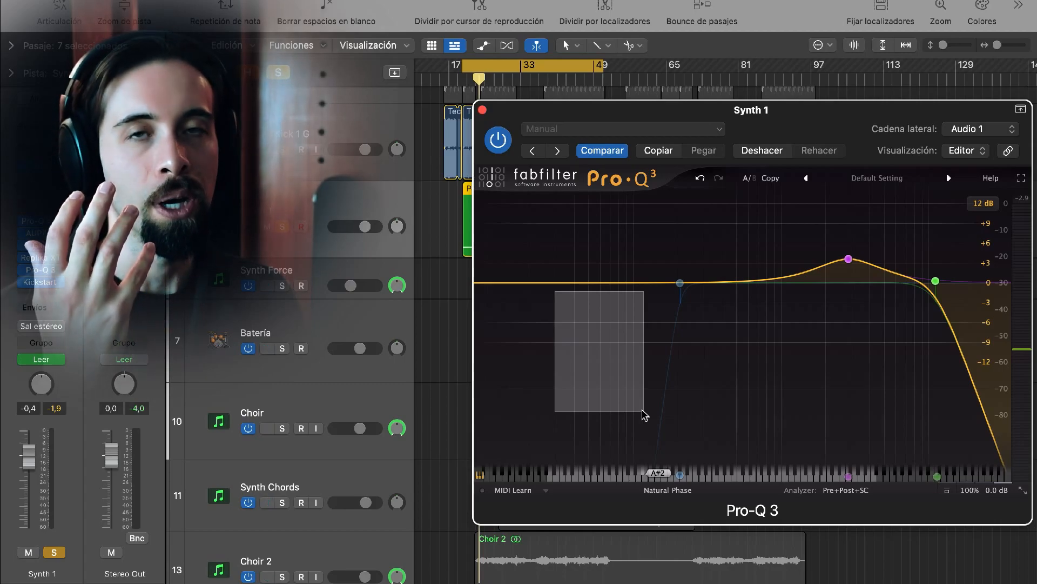
left_click_drag(645, 415, 645, 415)
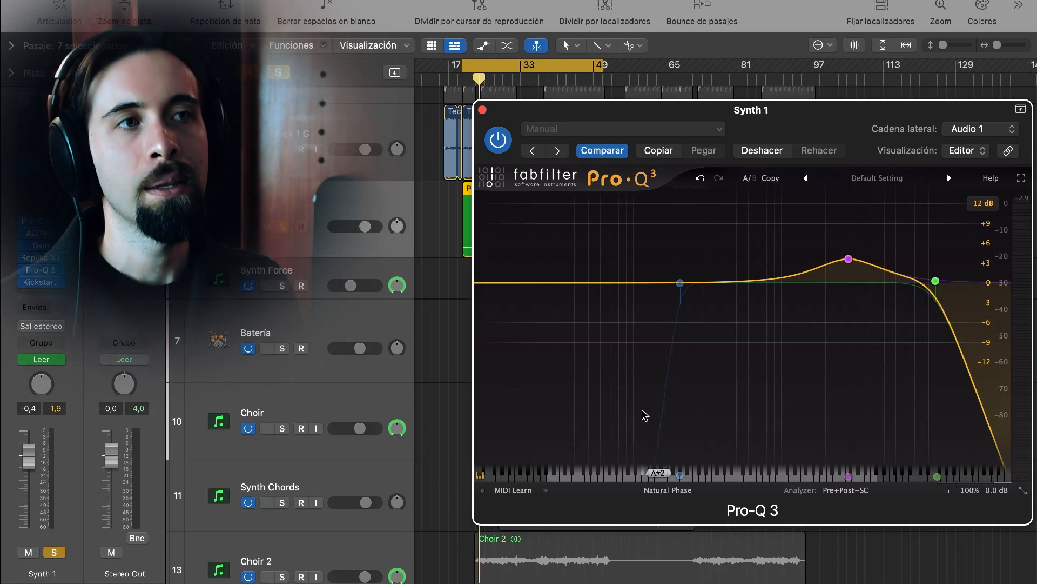
mouse_move(680, 283)
left_click_drag(644, 399, 507, 212)
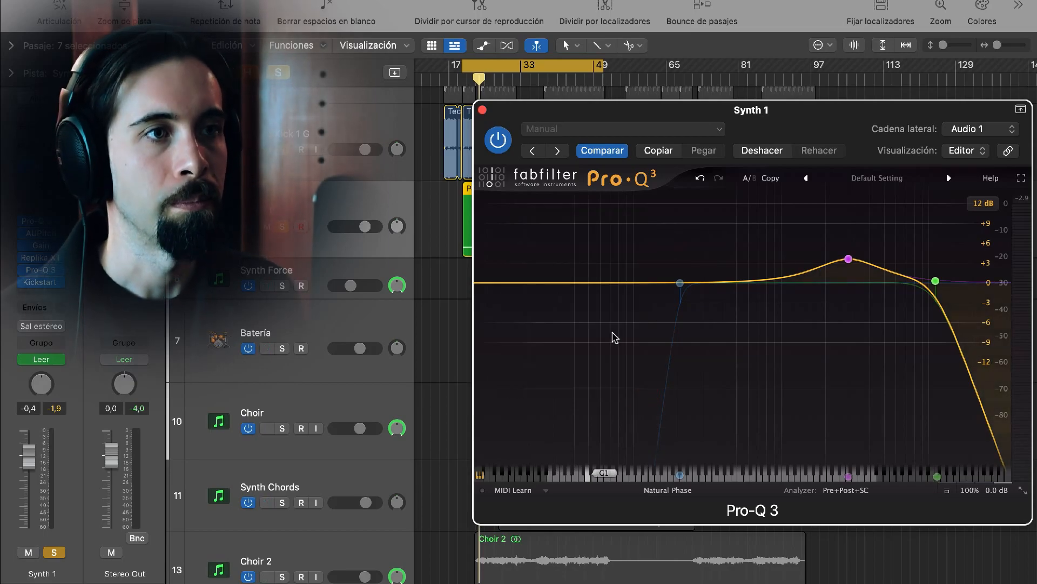
key("space")
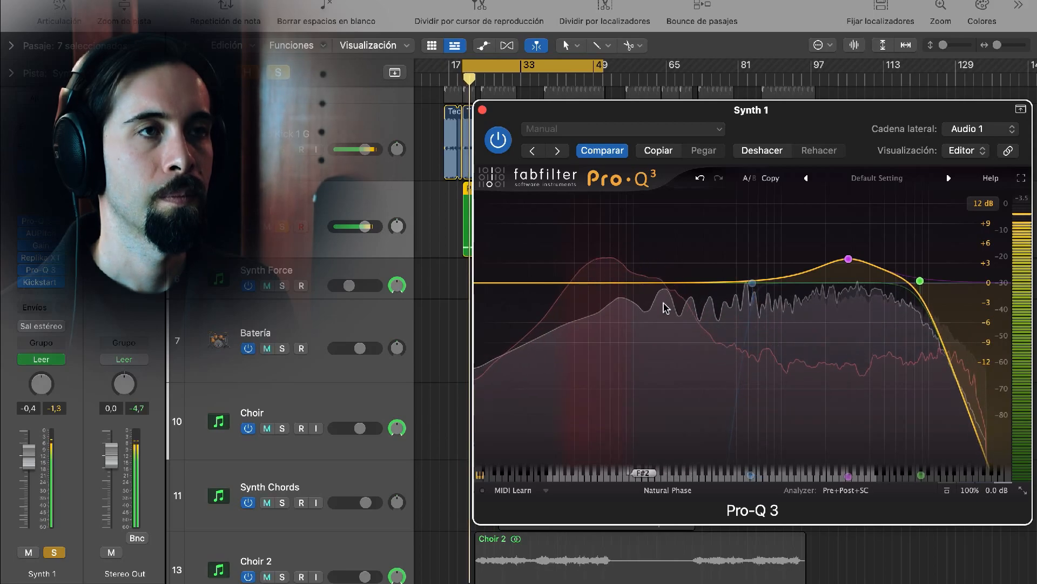
left_click_drag(551, 222, 666, 313)
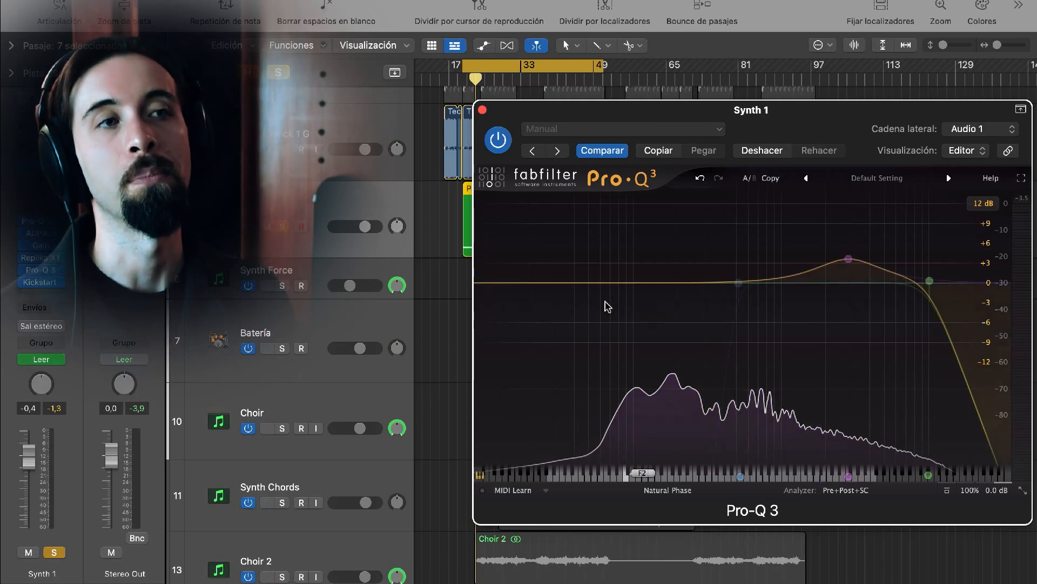
Step: Add a Low Cut band on Synth 1 at about 132 Hz with a 30 dB/oct slope
left_click(486, 287)
left_click_drag(495, 283, 651, 283)
left_click(637, 282, "alt+shift")
left_click(637, 282, "alt+shift")
left_click(637, 282, "alt+shift")
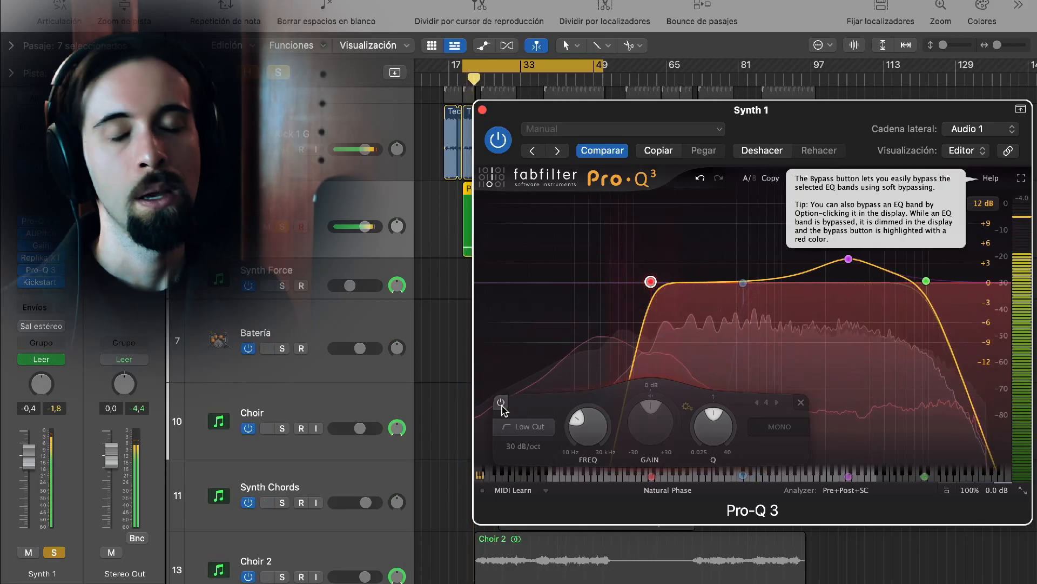
Step: Audition the Low Cut during playback, try it at about 218 Hz and 191 Hz, and set it to about 104 Hz
key("space")
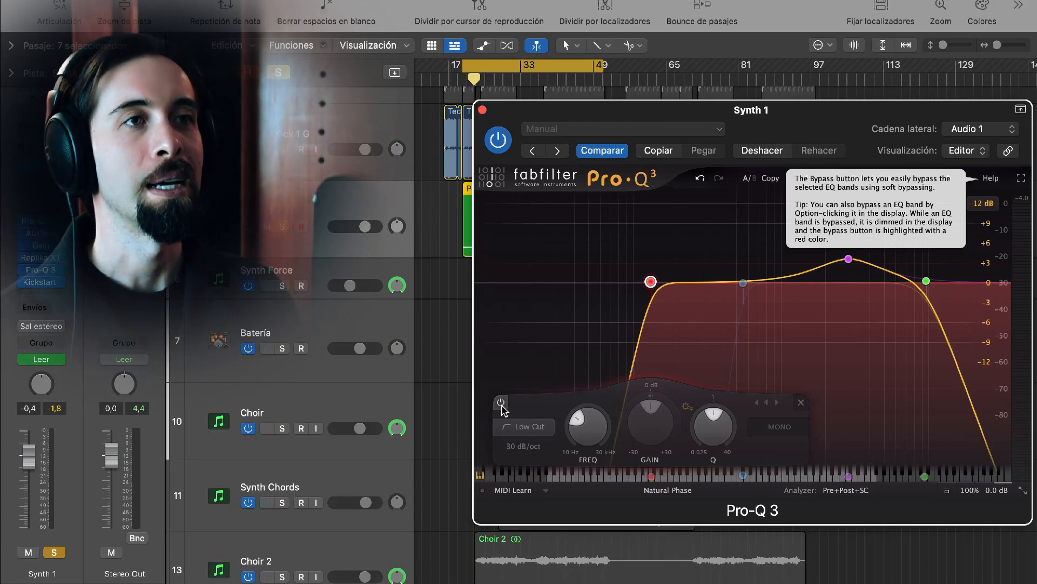
mouse_move(648, 301)
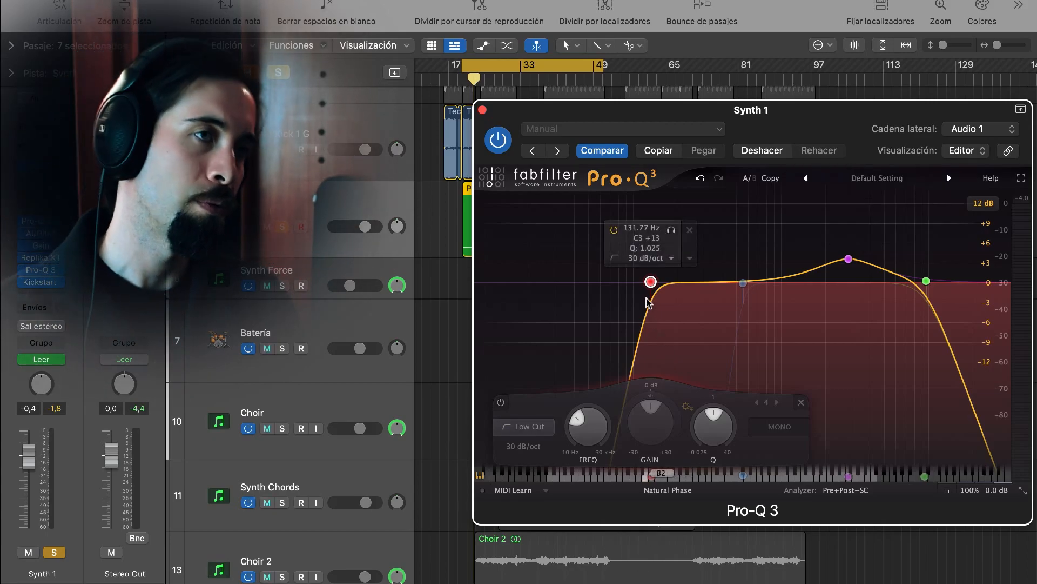
key("space")
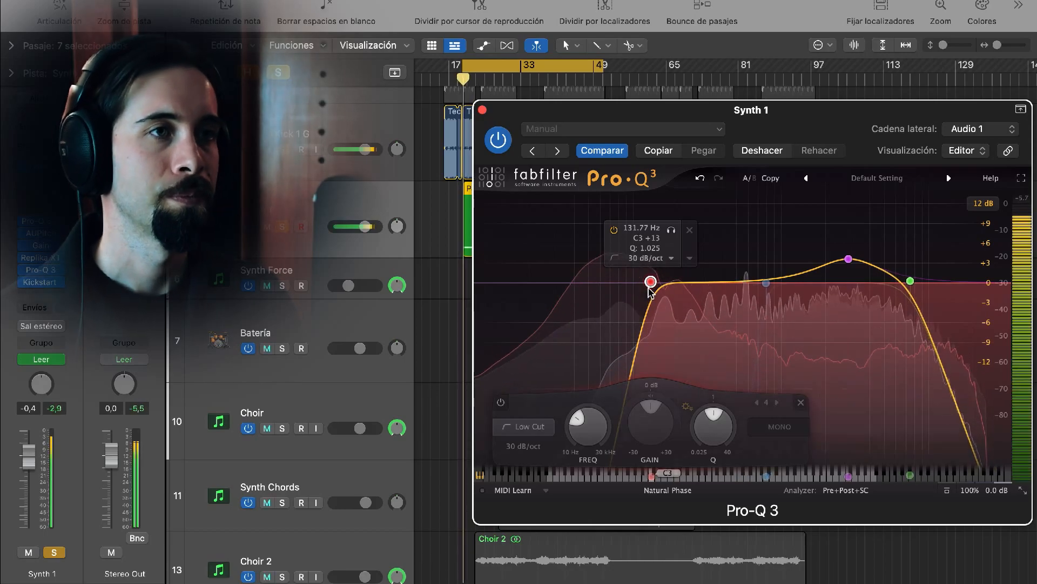
left_click_drag(651, 284, 690, 290)
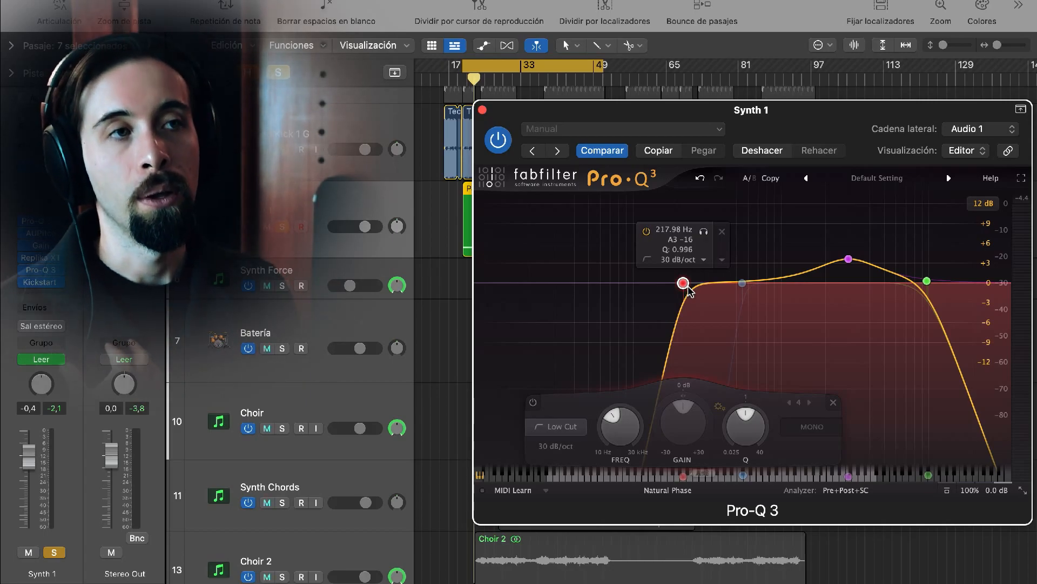
left_click_drag(683, 284, 675, 285)
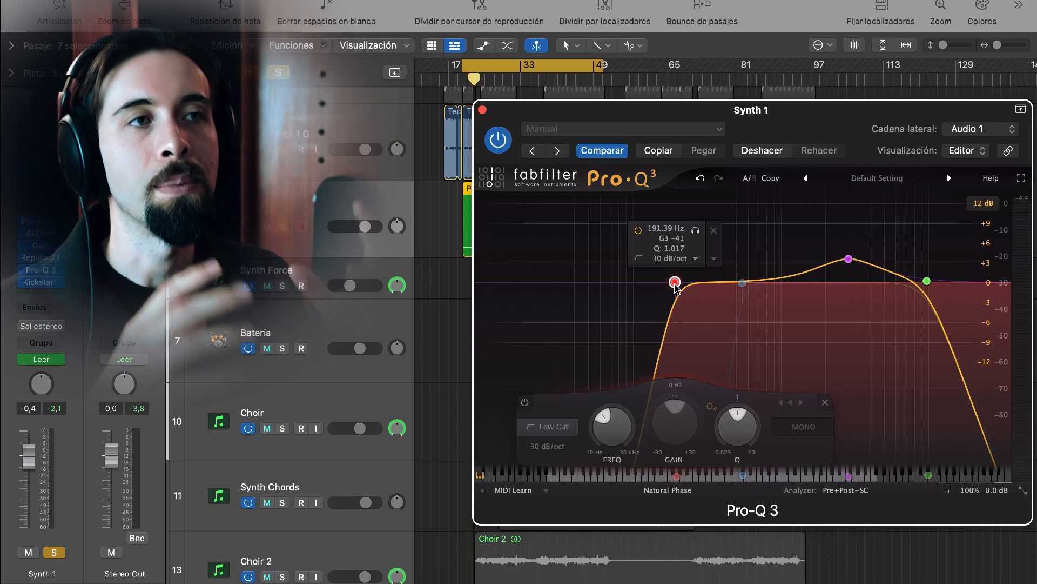
left_click_drag(675, 284, 636, 283)
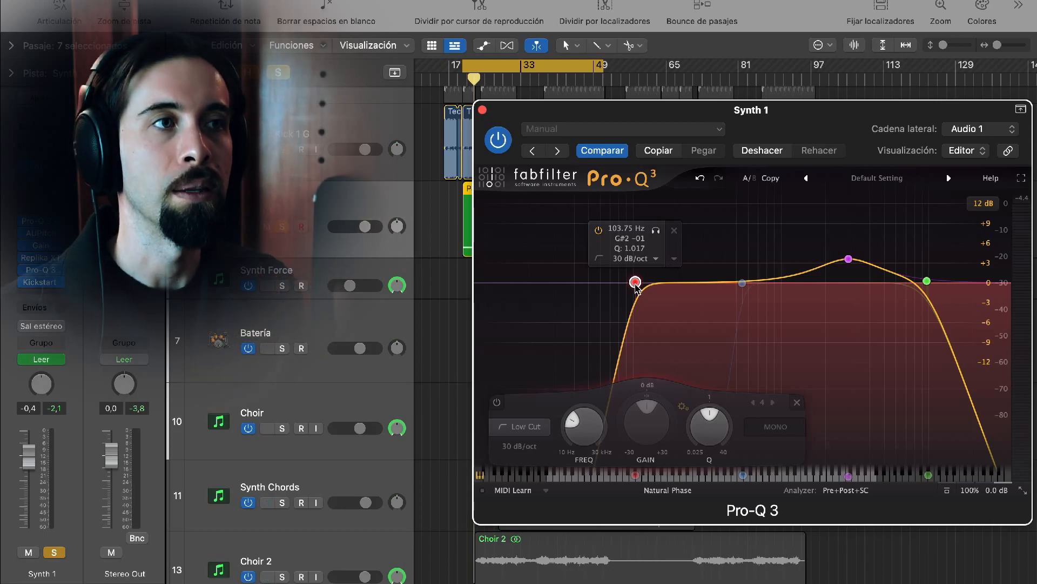
Step: Audition the 18 dB/oct High Cut on Synth 1, trying about 7171 Hz and 11426 Hz, and set it to about 10260 Hz
left_click(926, 281)
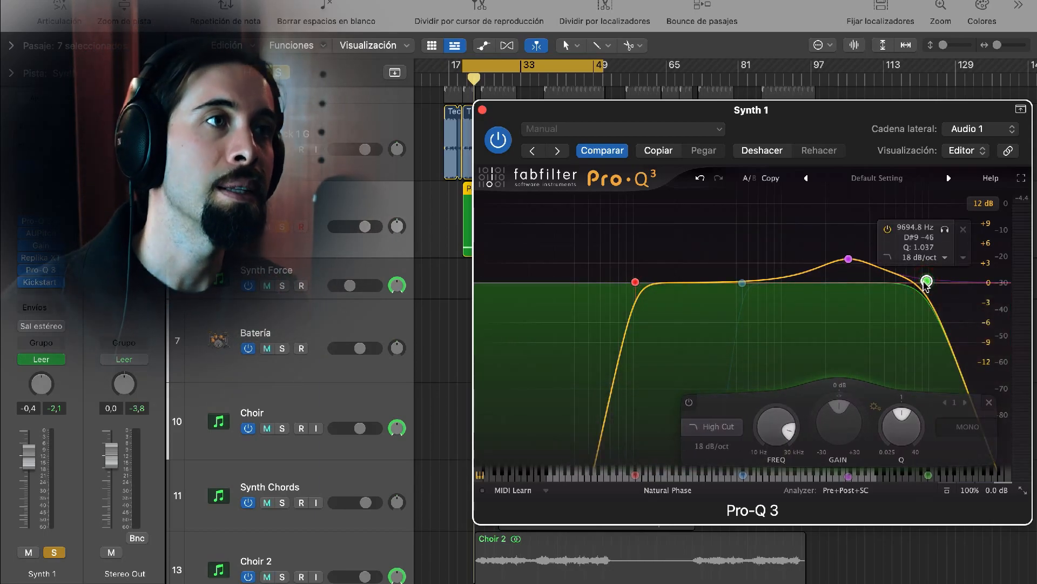
left_click_drag(906, 107, 747, 109)
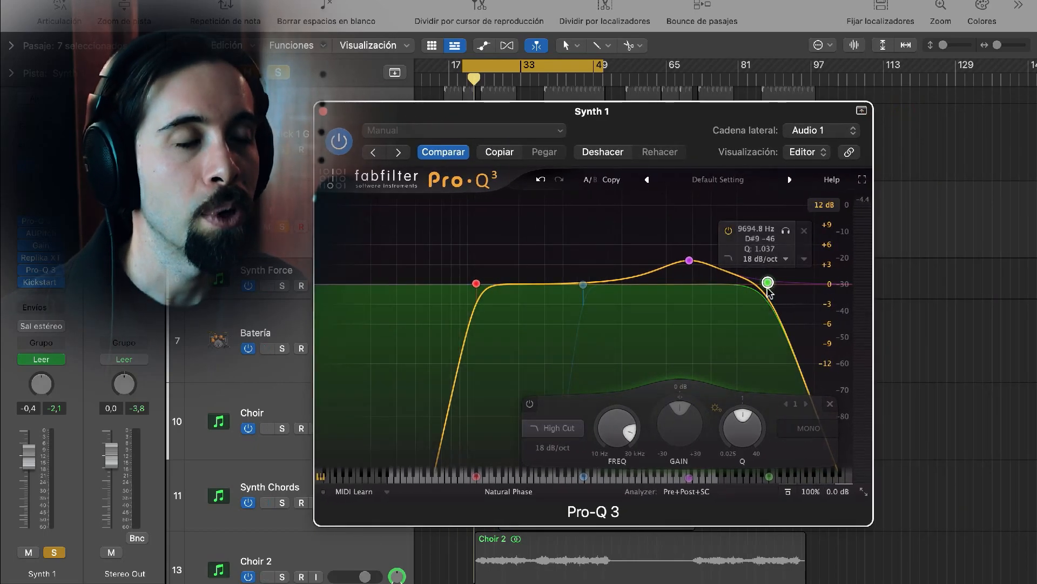
left_click_drag(767, 286, 762, 286)
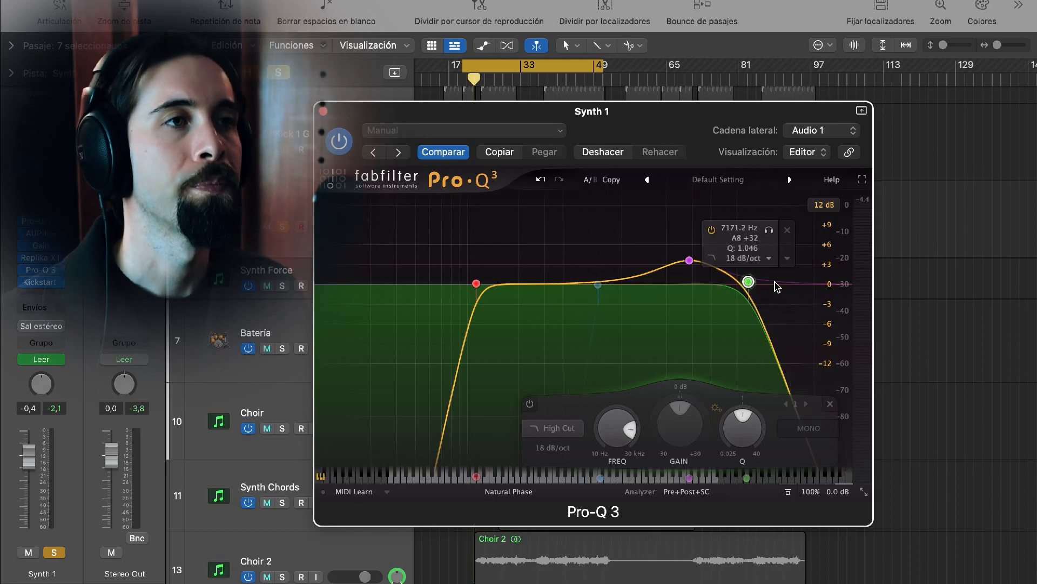
key("space")
left_click_drag(751, 283, 780, 288)
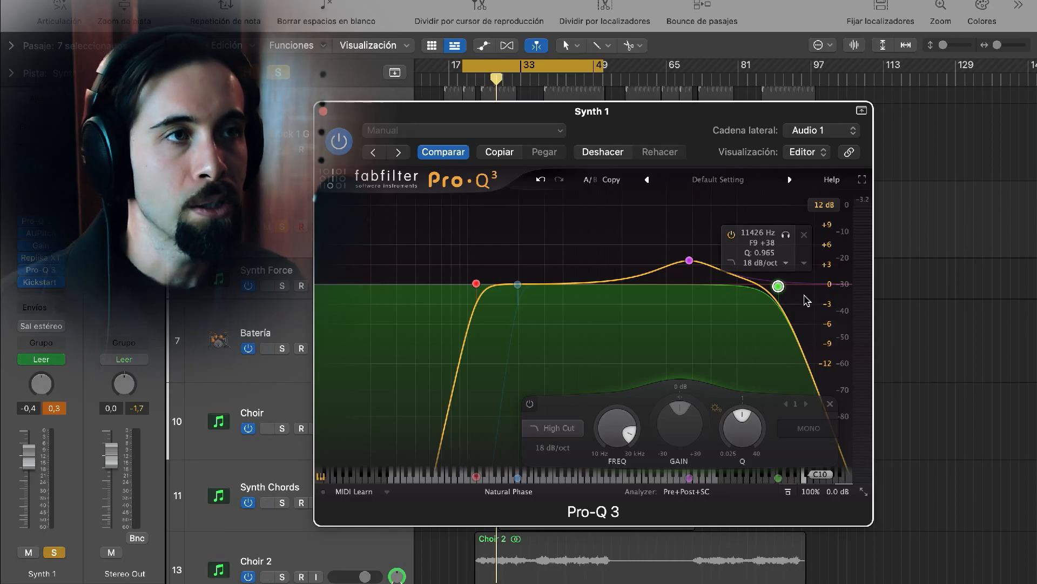
left_click_drag(777, 287, 772, 288)
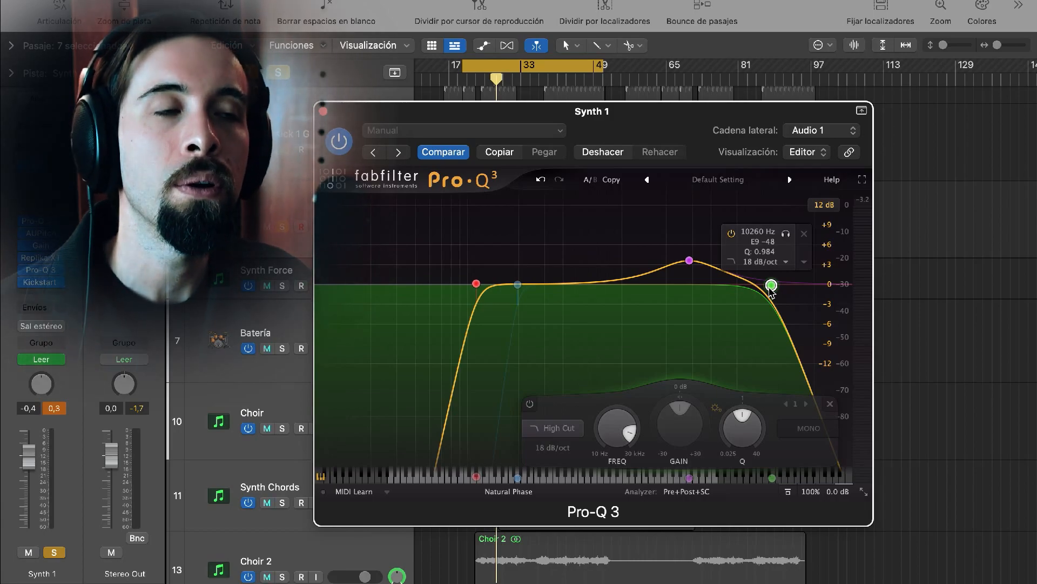
Step: Try a Bell cut of about 5 dB at 632 Hz on Synth 1, widen it to a Q of about 1.7, and delete it
left_click(689, 261)
left_click_drag(596, 283, 592, 319)
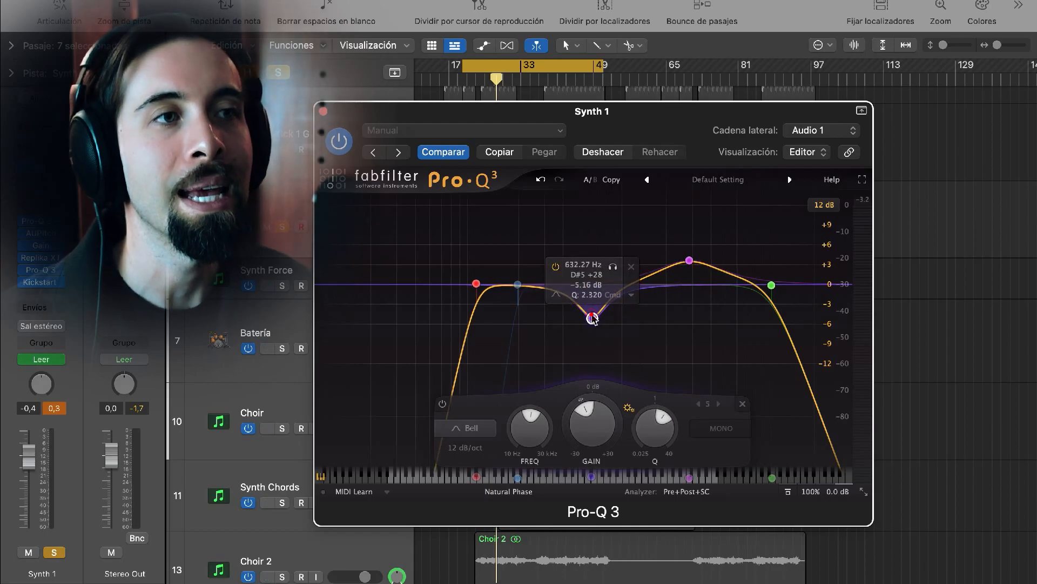
scroll(592, 319, "down", 3)
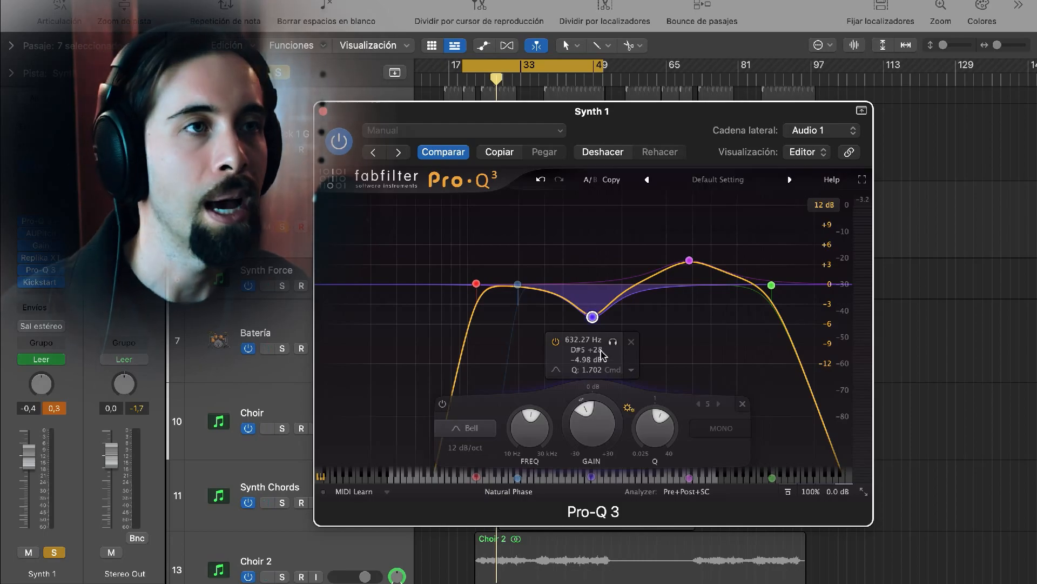
left_click(631, 342)
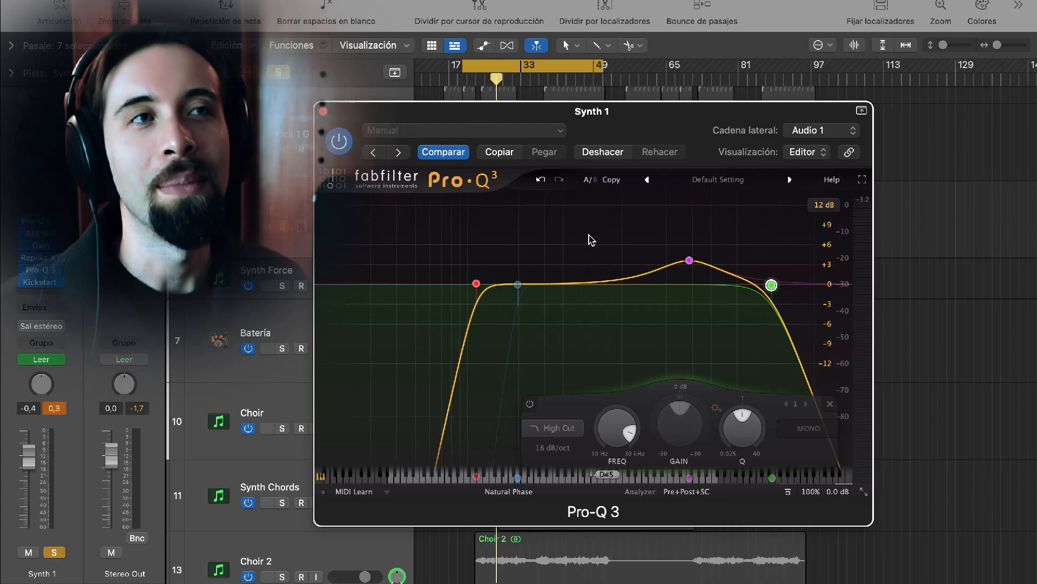
Step: Lower the 48 dB/oct Low Cut on the Stereo Out to the bottom of the frequency range with a Q of about 0.48
mouse_move(470, 288)
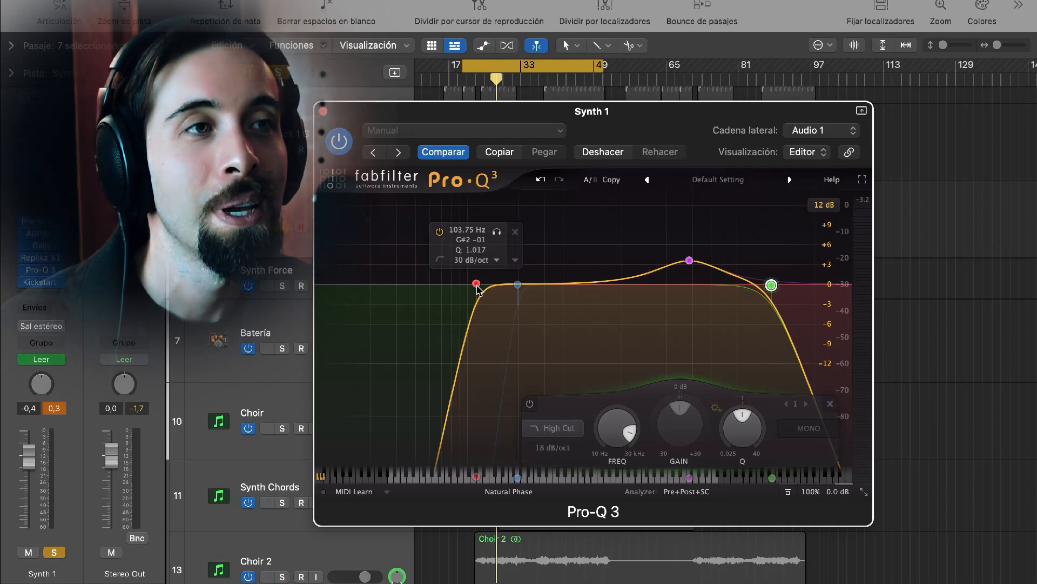
left_click_drag(478, 288, 340, 284)
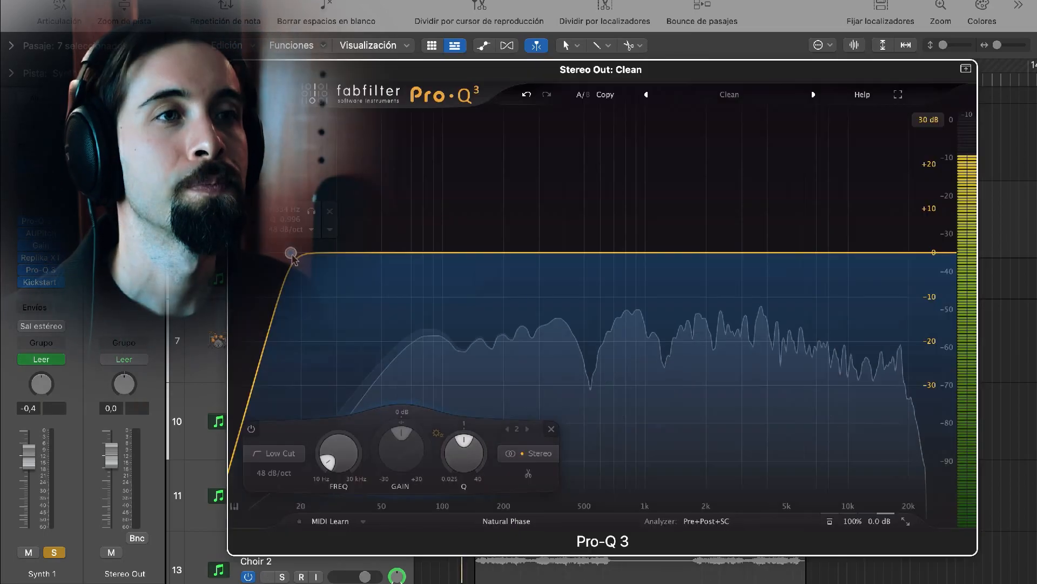
left_click_drag(290, 255, 47, 283)
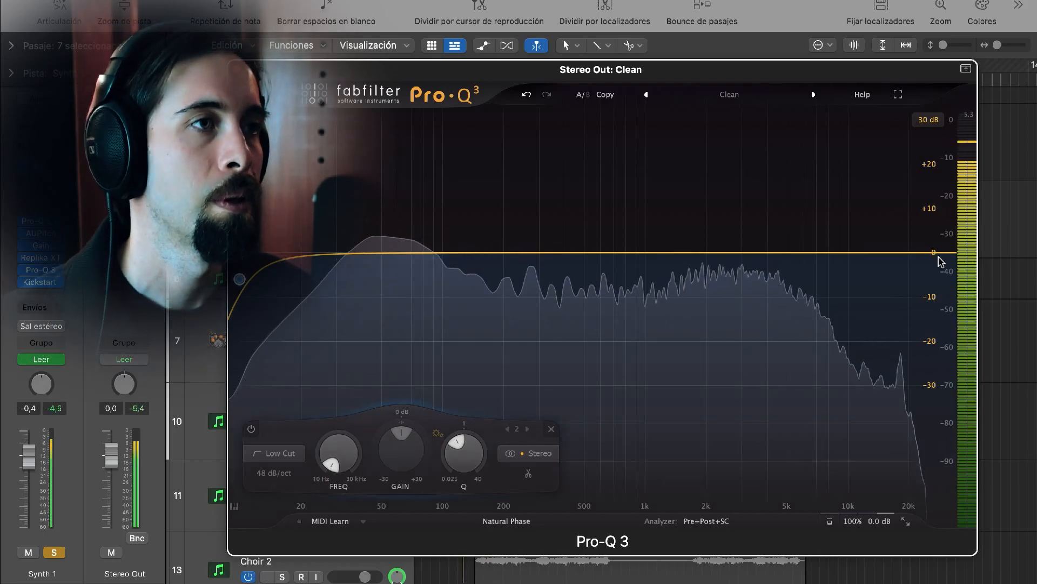
Step: Add a High Cut on the Stereo Out at about 25443 Hz with a 48 dB/oct slope, auditioning it during playback
left_click(948, 253)
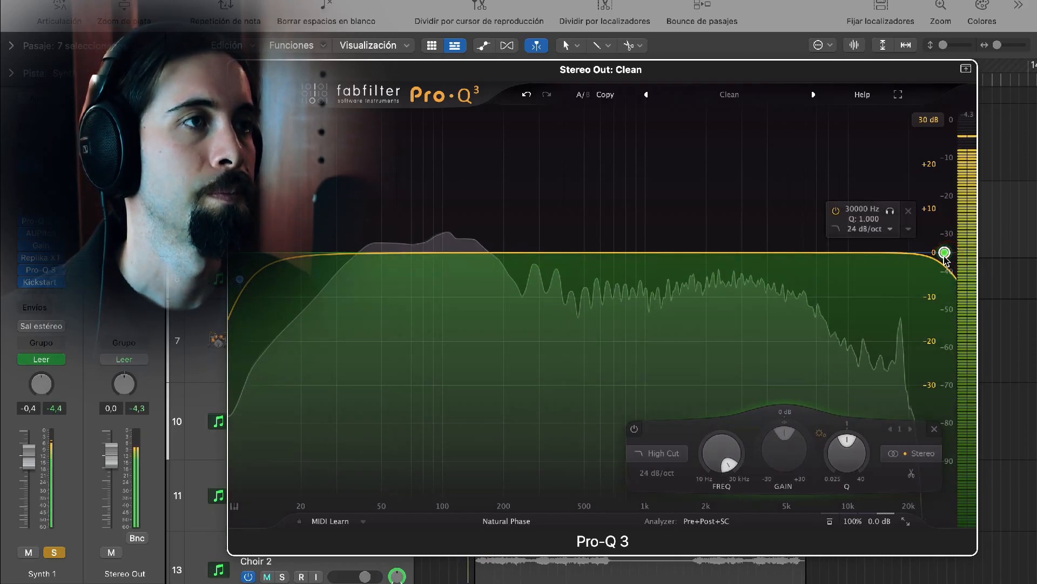
mouse_move(934, 260)
left_mouse_down()
mouse_move(663, 262)
mouse_move(975, 253)
mouse_move(827, 248)
mouse_move(923, 251)
mouse_move(888, 240)
mouse_move(888, 165)
mouse_move(774, 178)
mouse_move(832, 310)
mouse_move(899, 214)
mouse_move(786, 318)
mouse_move(748, 257)
mouse_move(611, 254)
mouse_move(840, 225)
mouse_move(905, 275)
mouse_move(860, 242)
mouse_move(822, 281)
mouse_move(871, 269)
mouse_move(682, 261)
mouse_move(930, 260)
left_mouse_up()
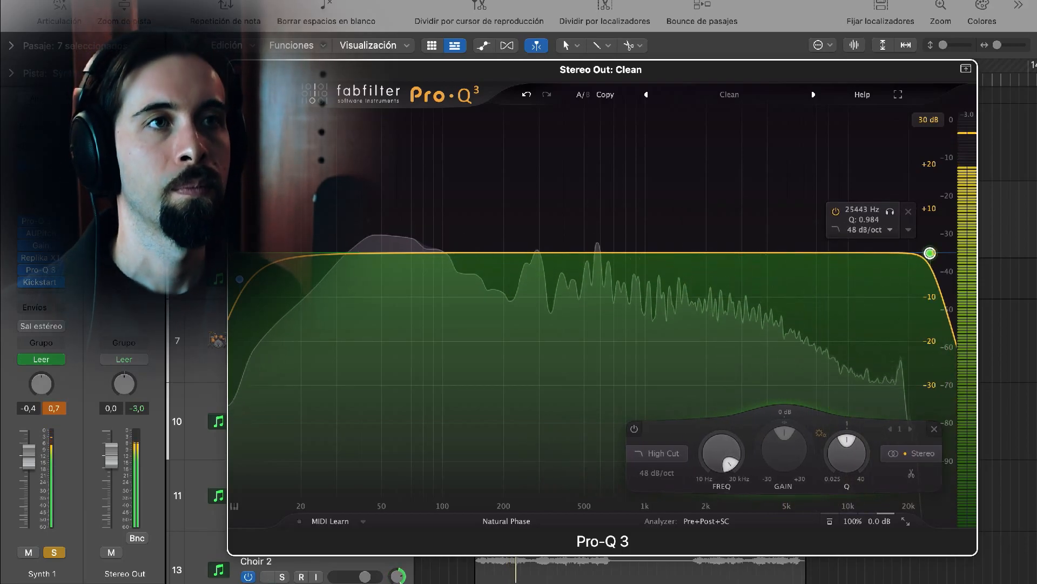
key("space")
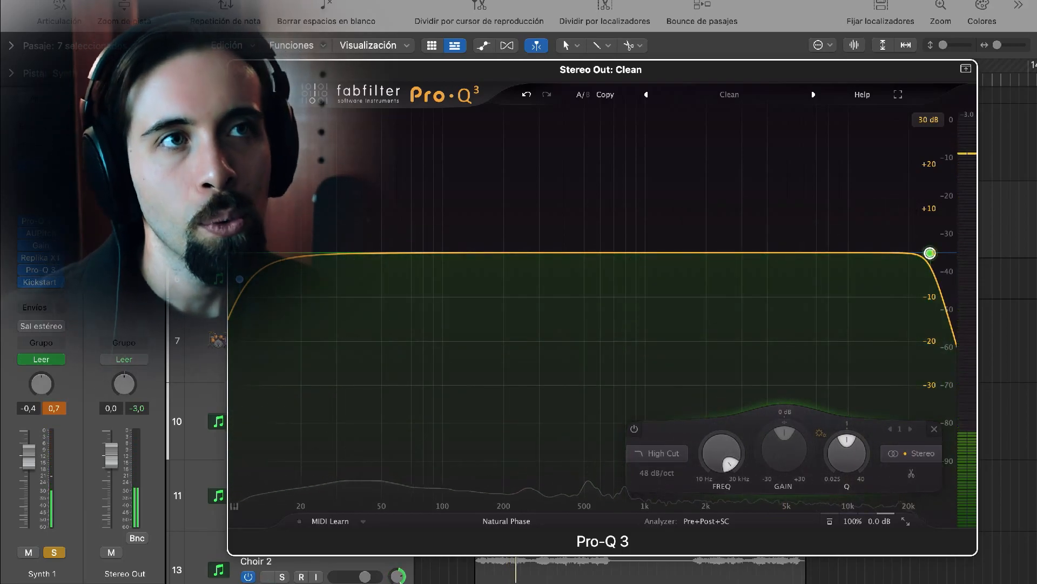
left_click(238, 70)
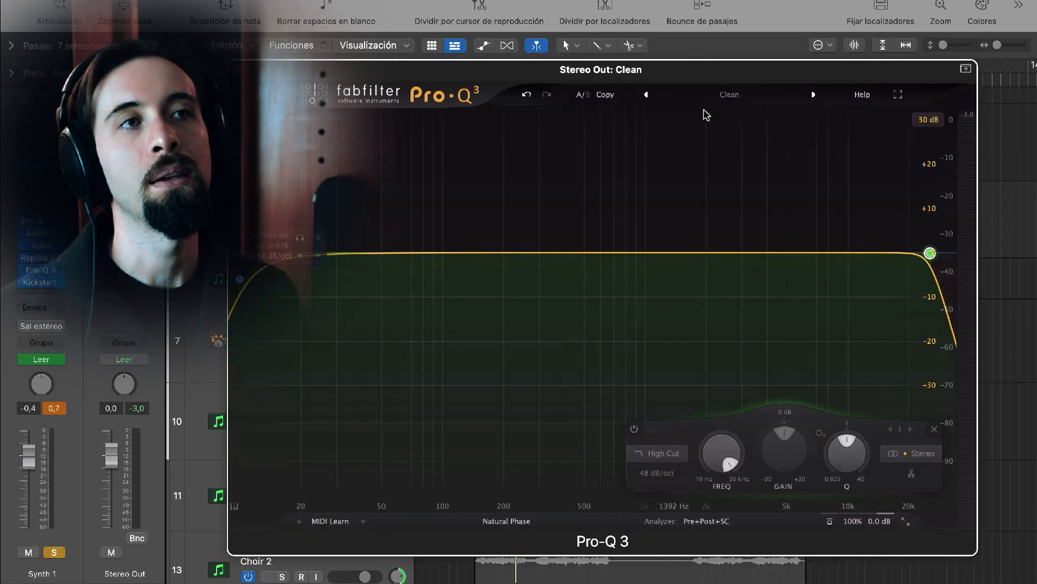
left_click_drag(750, 80, 793, 79)
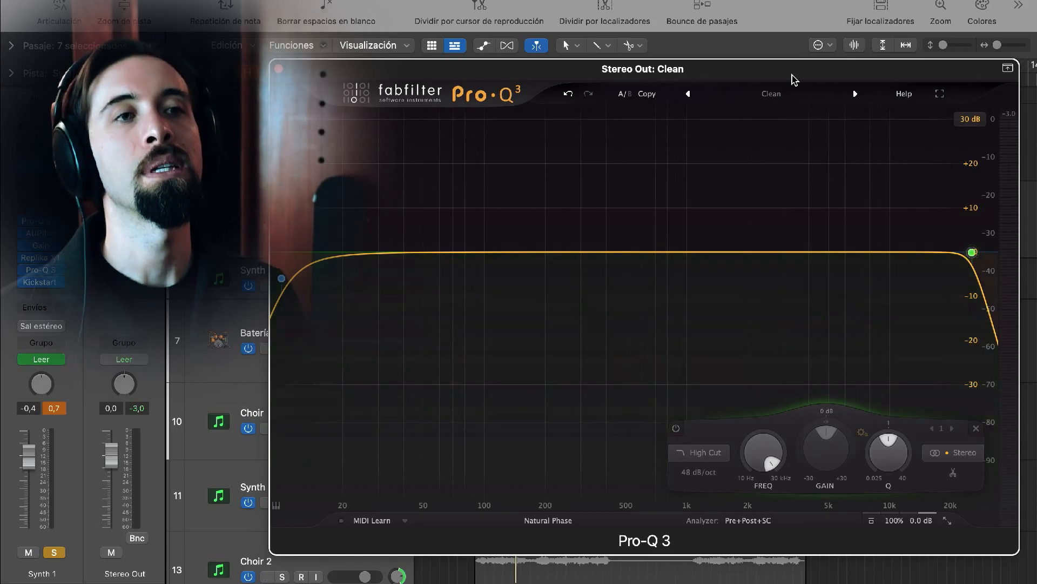